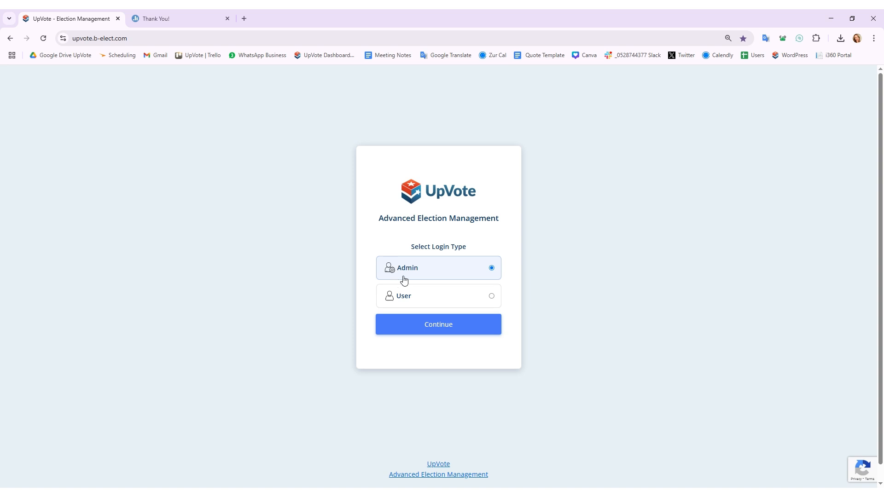
# Step: Log in as Admin with saved credentials, request an emailed code, and paste the six-digit code
pyautogui.click(491, 334)
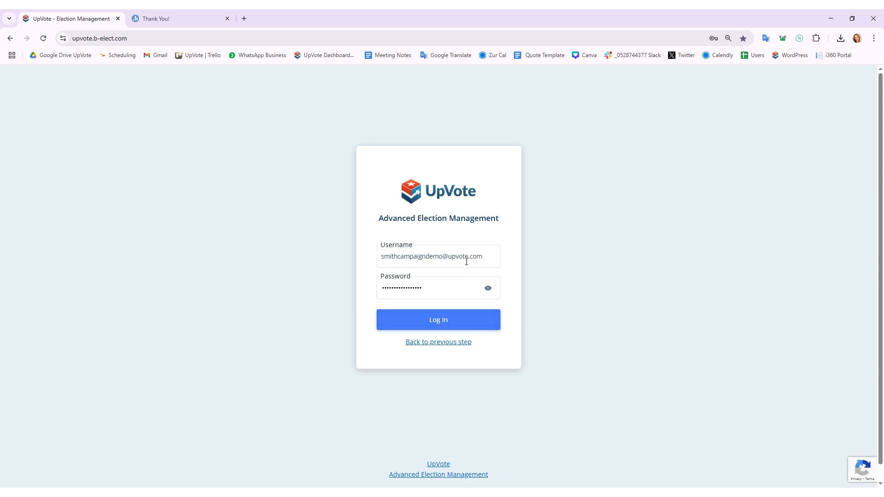
pyautogui.click(474, 319)
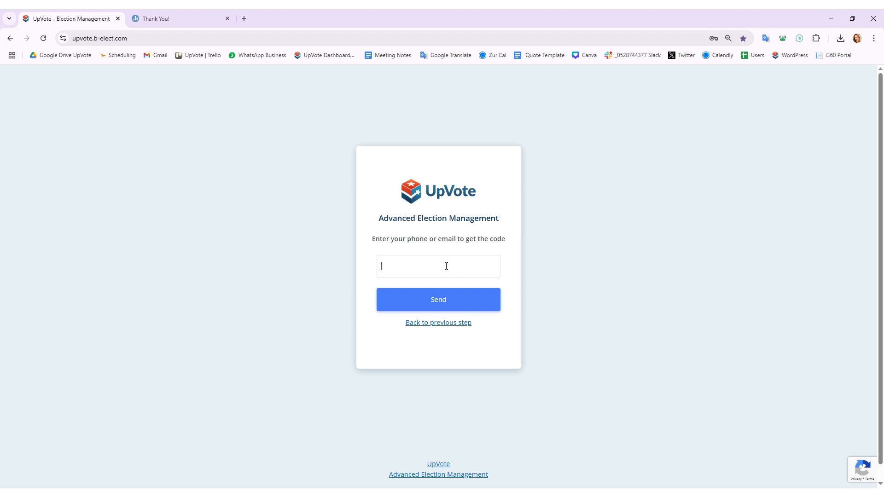
pyautogui.click(446, 266)
pyautogui.click(475, 351)
pyautogui.click(439, 307)
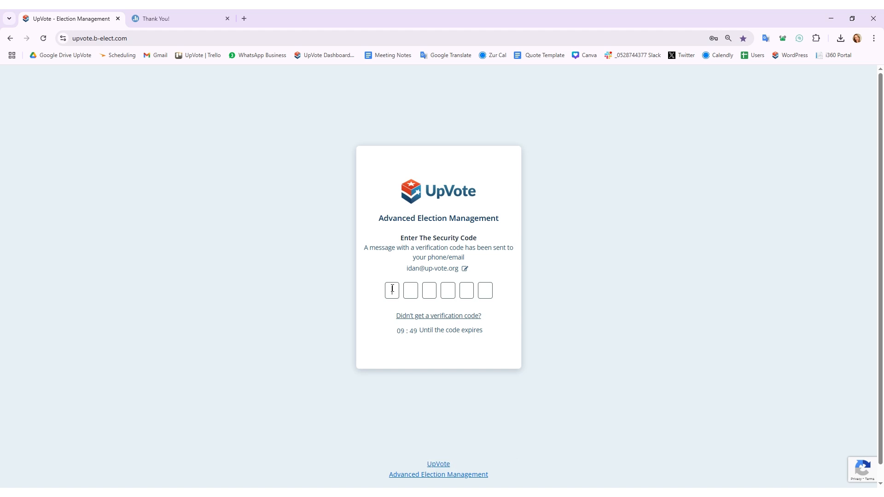
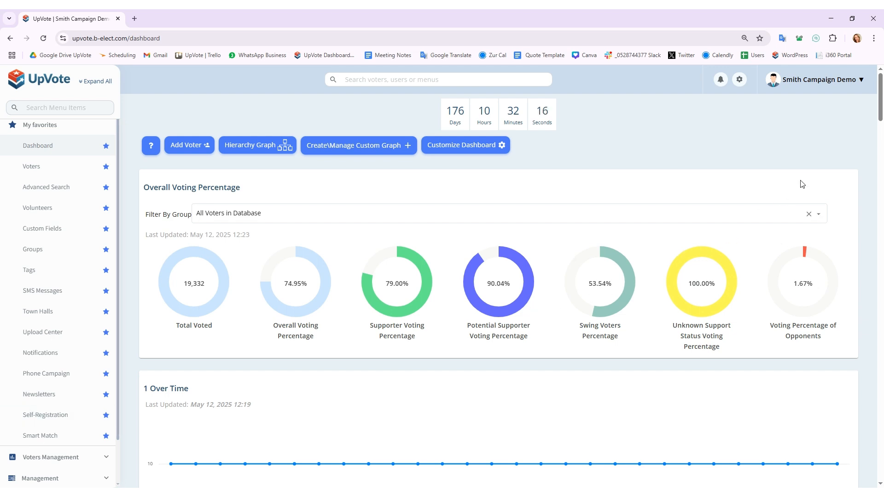
# Step: From account settings, go to General Settings and open Manage Parameters Access
pyautogui.click(740, 81)
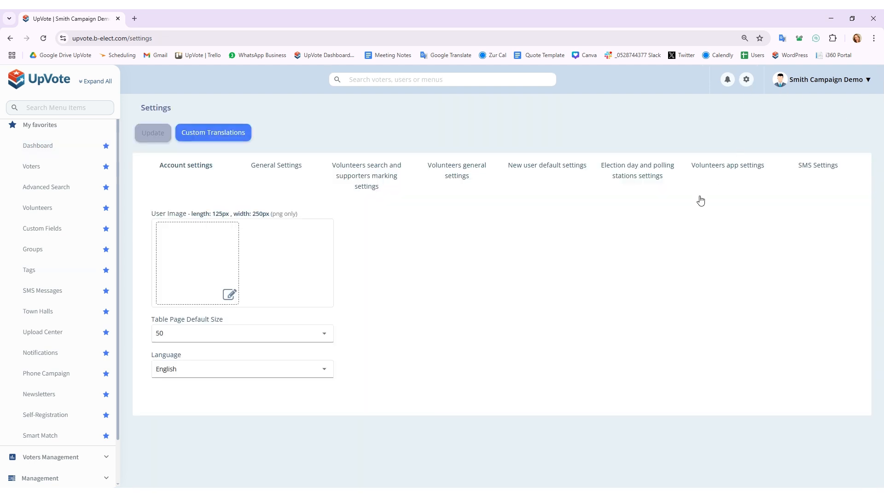
pyautogui.click(228, 298)
pyautogui.click(418, 245)
pyautogui.click(297, 174)
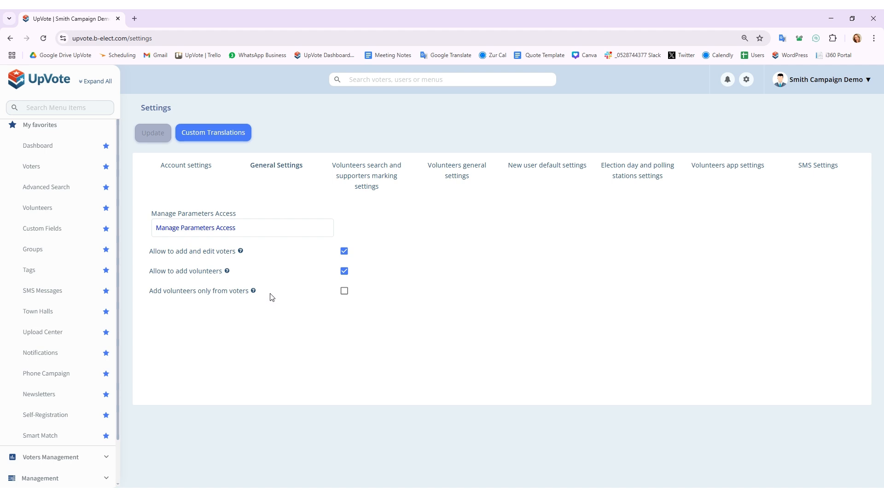
pyautogui.click(208, 228)
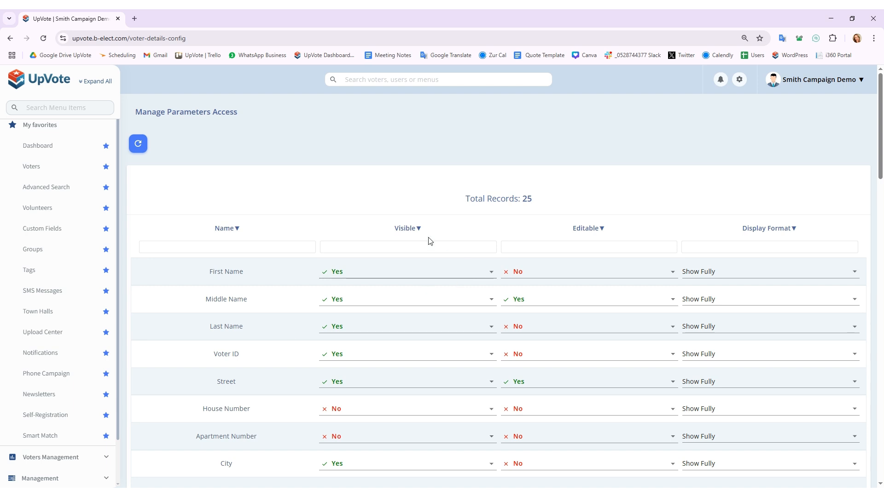
pyautogui.click(764, 233)
pyautogui.scroll(-6, 766, 236)
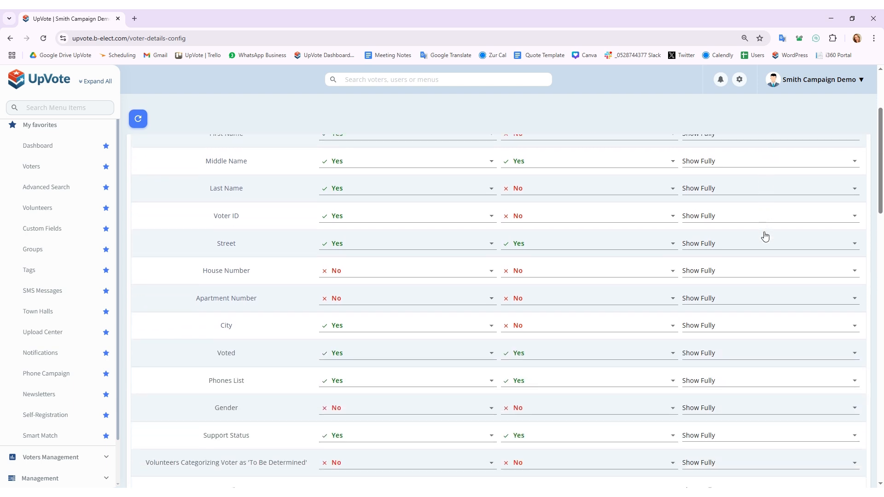
pyautogui.scroll(-3, 765, 235)
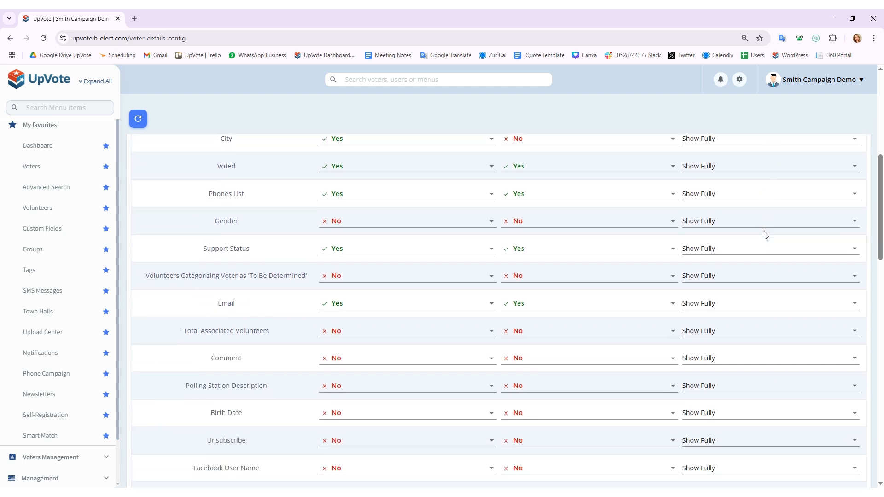
pyautogui.scroll(-2, 765, 235)
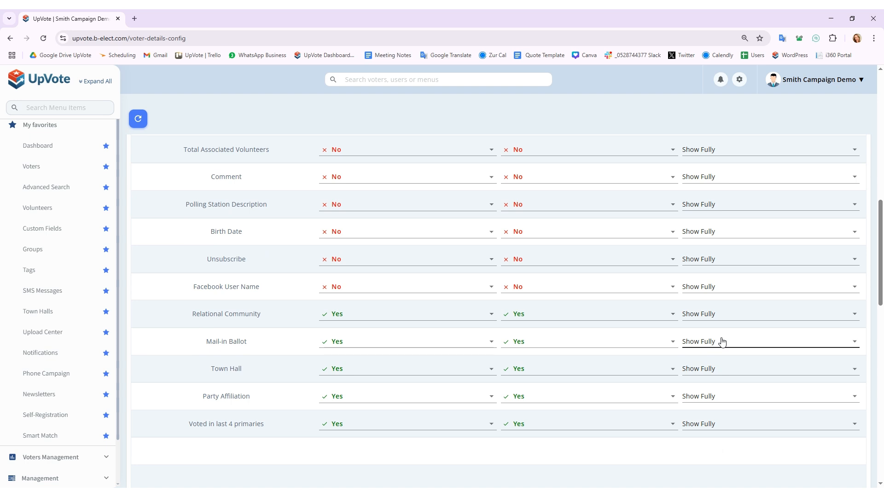
pyautogui.scroll(6, 373, 246)
pyautogui.scroll(5, 376, 247)
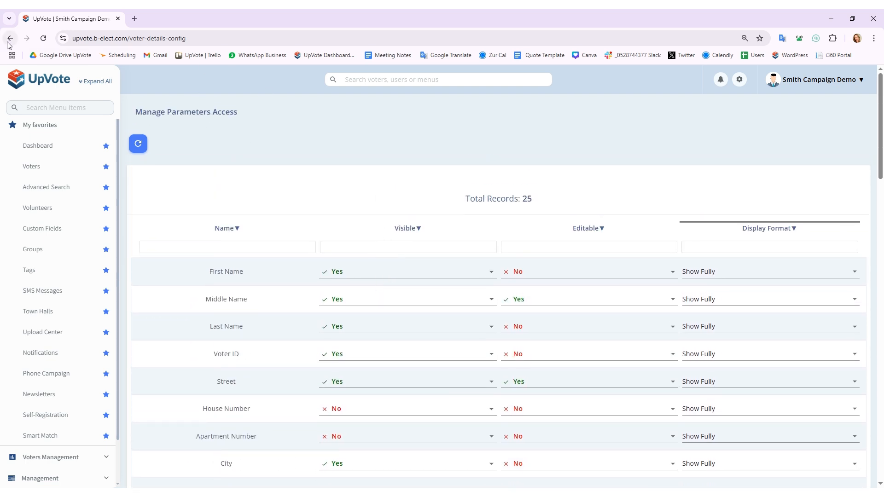
# Step: Lower the supporter-marking volunteer count to 2 and enable Show House Number In Search Results
pyautogui.click(10, 39)
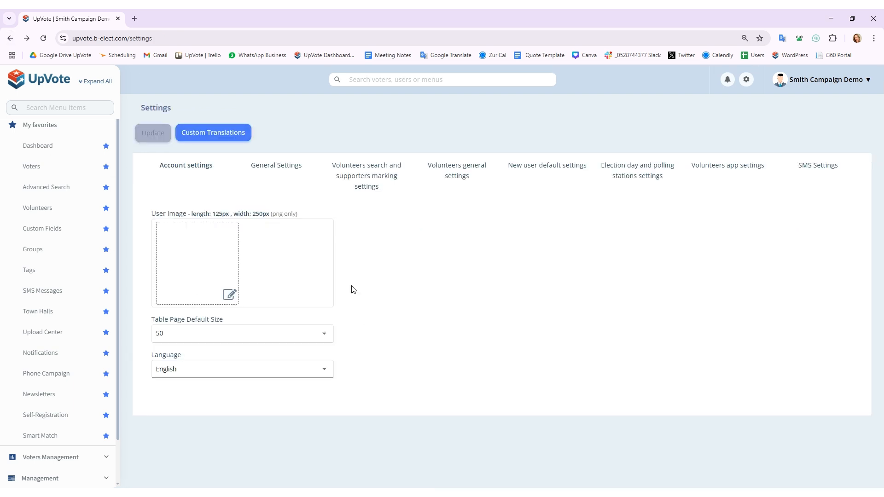
pyautogui.click(292, 164)
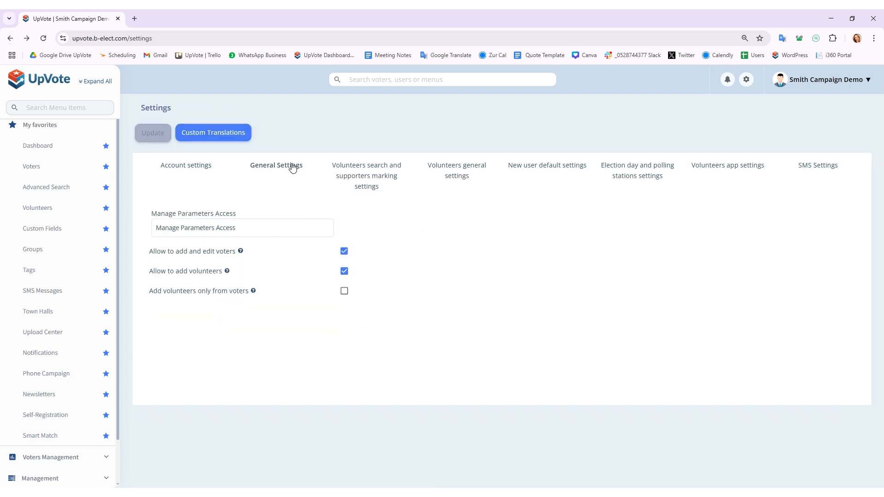
pyautogui.click(372, 174)
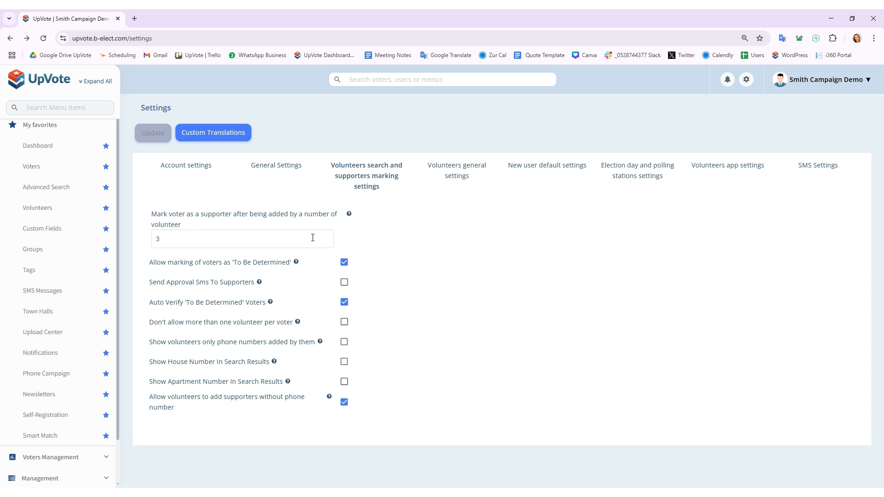
pyautogui.click(326, 241)
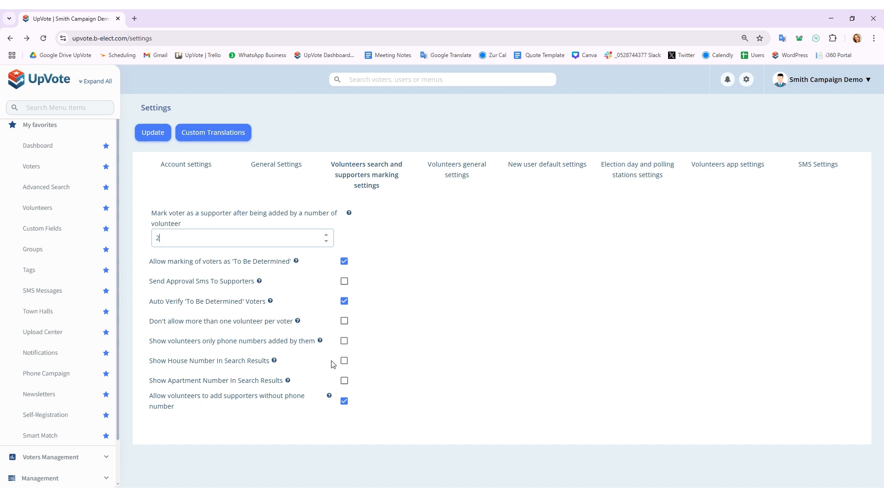
pyautogui.click(344, 361)
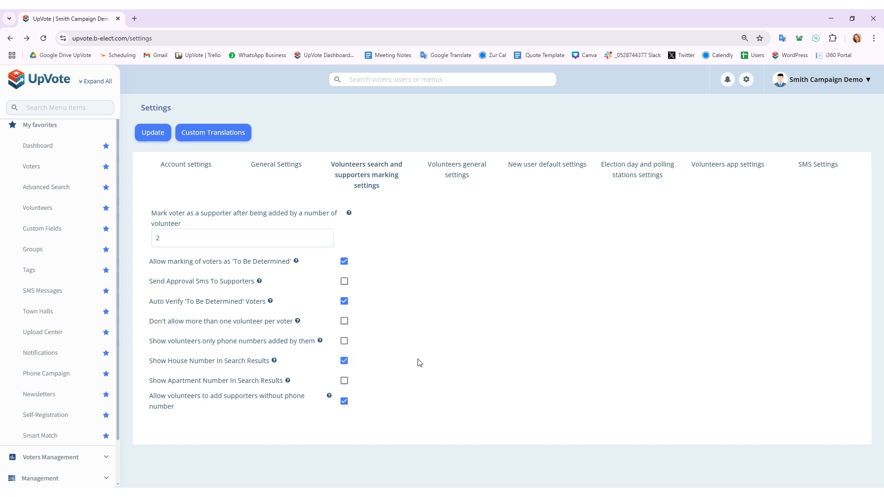
pyautogui.click(454, 173)
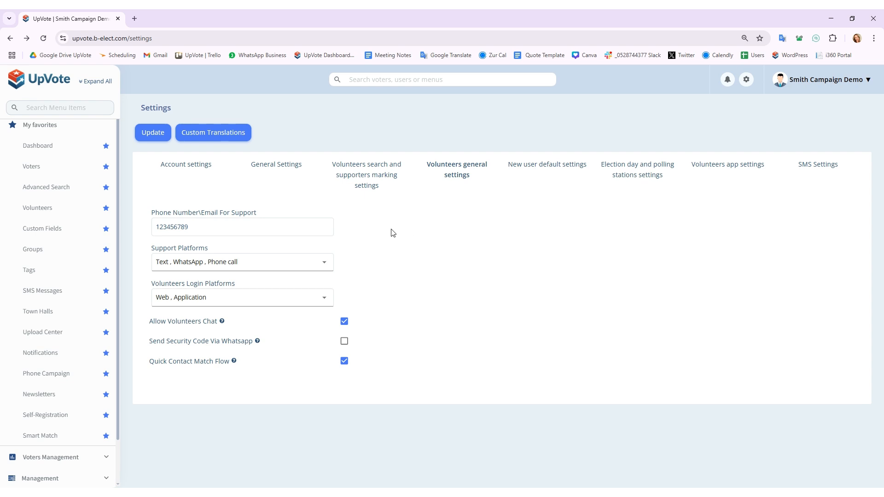
# Step: Limit Support Platforms to Text and Phone call and enable Send Security Code Via Whatsapp
pyautogui.click(325, 270)
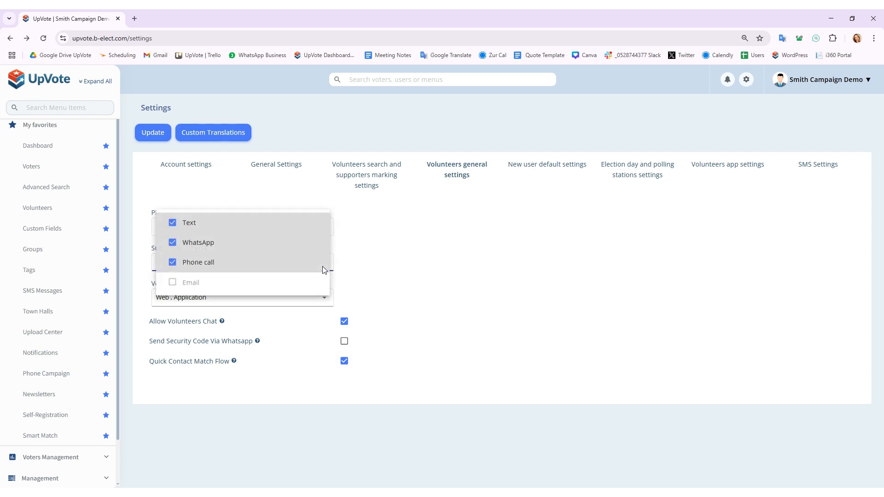
pyautogui.click(172, 243)
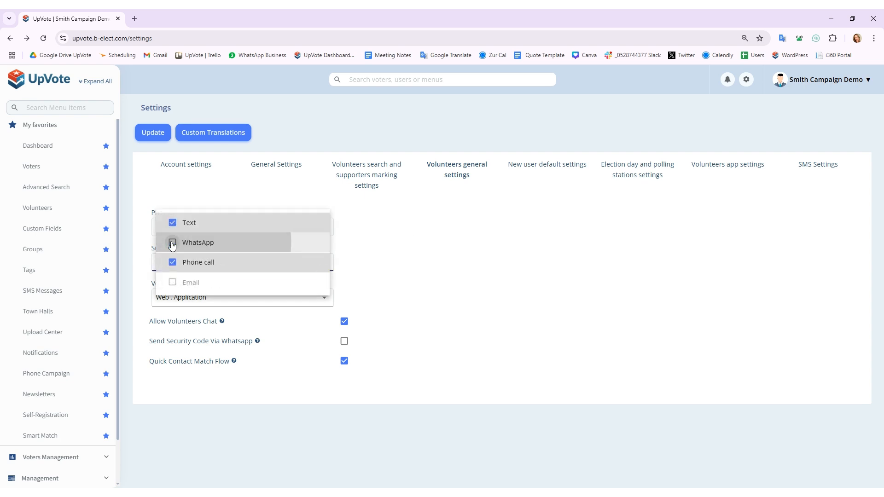
pyautogui.click(427, 245)
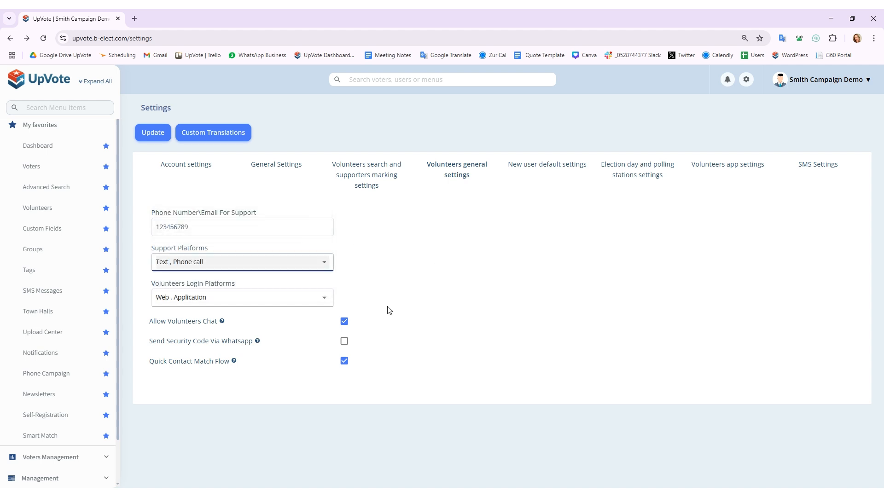
pyautogui.click(344, 343)
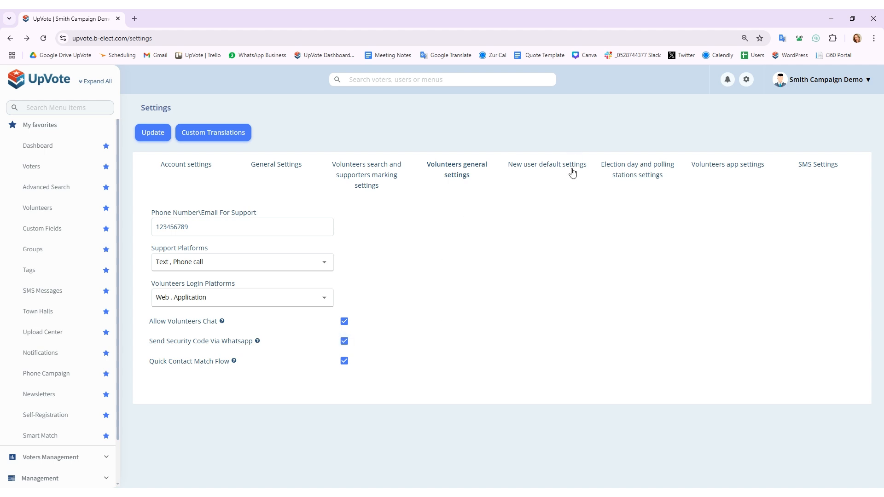
pyautogui.click(546, 169)
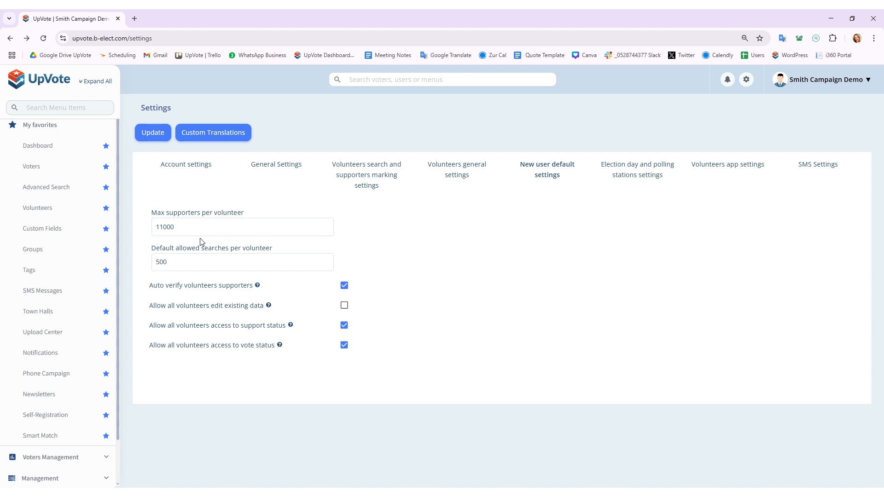
# Step: Change Max supporters from 11000 to 800, untick Auto verify and vote status access, and update
pyautogui.moveTo(179, 229); pyautogui.dragTo(131, 234)
pyautogui.write('800')
pyautogui.click(382, 230)
pyautogui.click(151, 134)
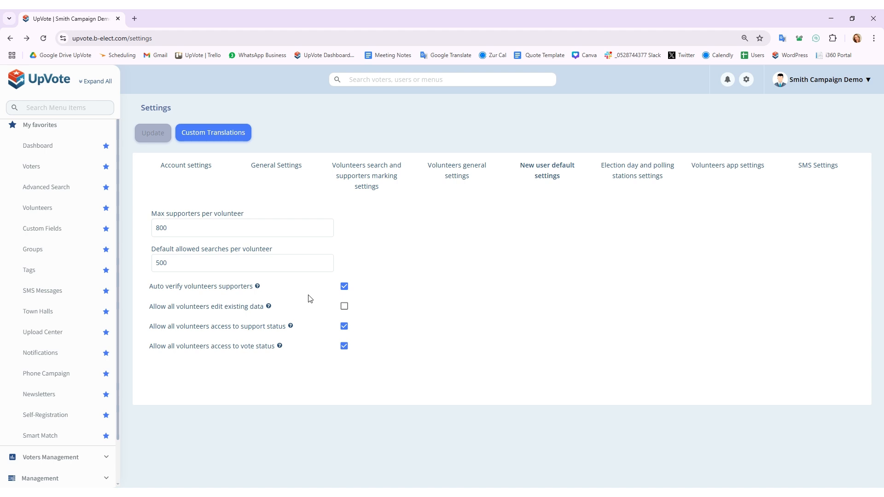
pyautogui.click(344, 286)
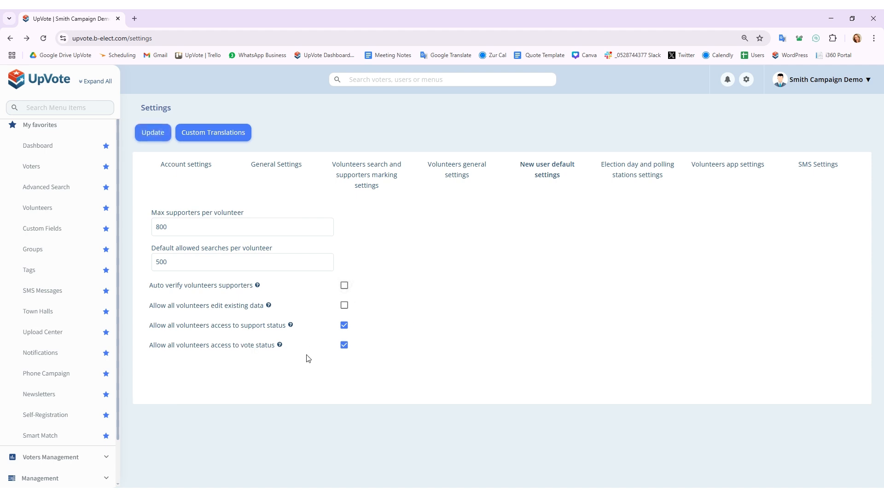
pyautogui.click(344, 345)
pyautogui.click(145, 131)
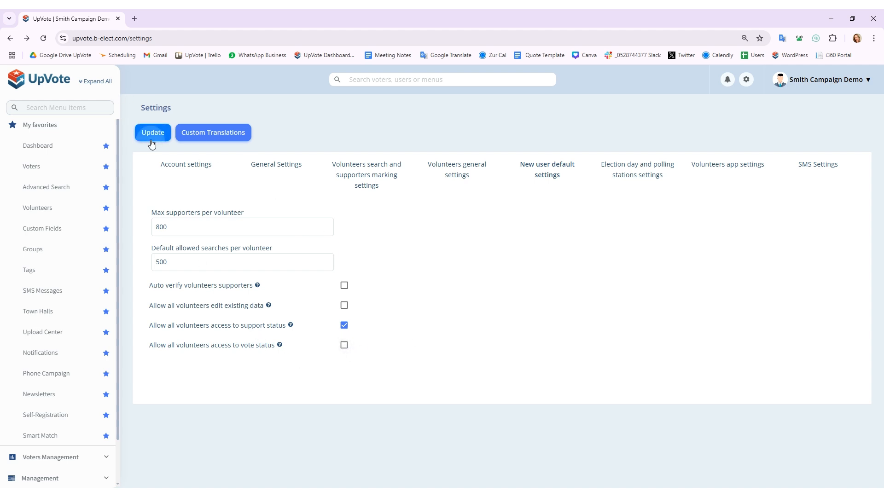
pyautogui.click(654, 183)
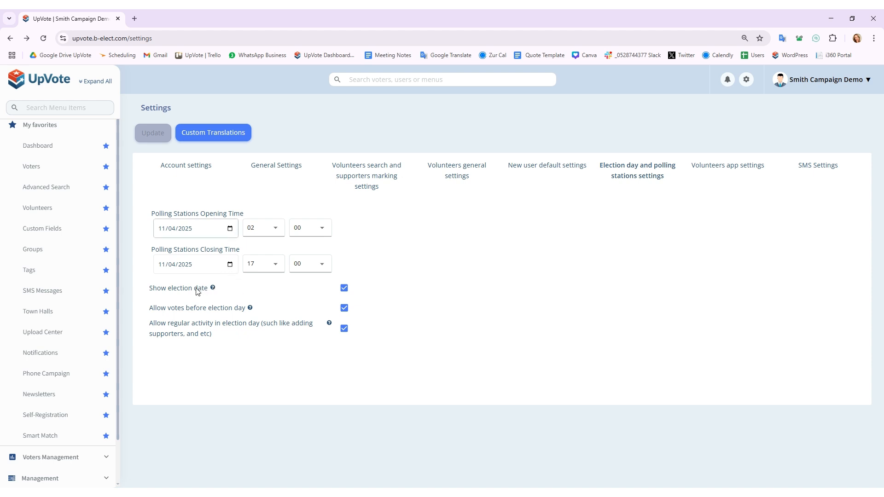
# Step: Set the polling opening date to 11/05 with stations opening at 08, and save
pyautogui.press('Up')
pyautogui.click(275, 230)
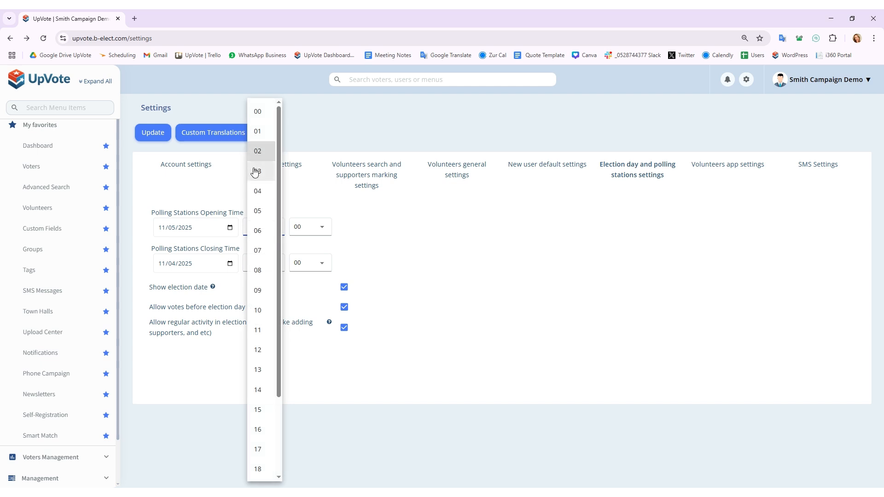
pyautogui.click(263, 271)
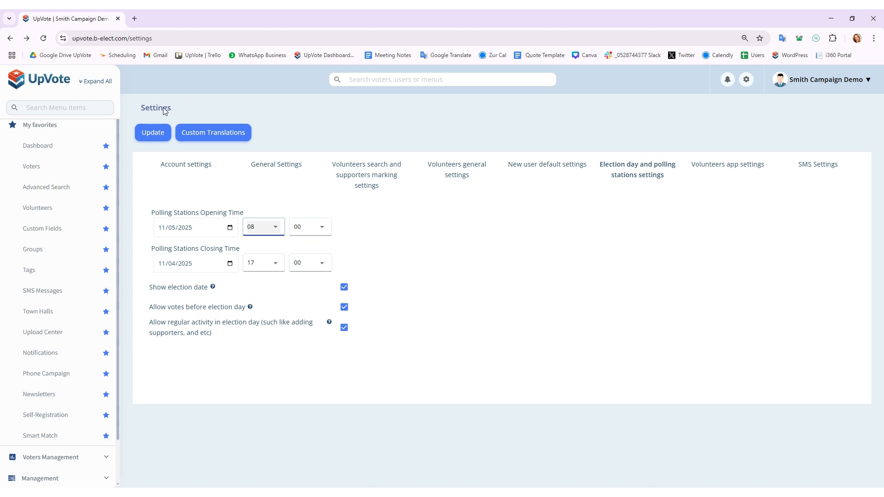
pyautogui.click(153, 132)
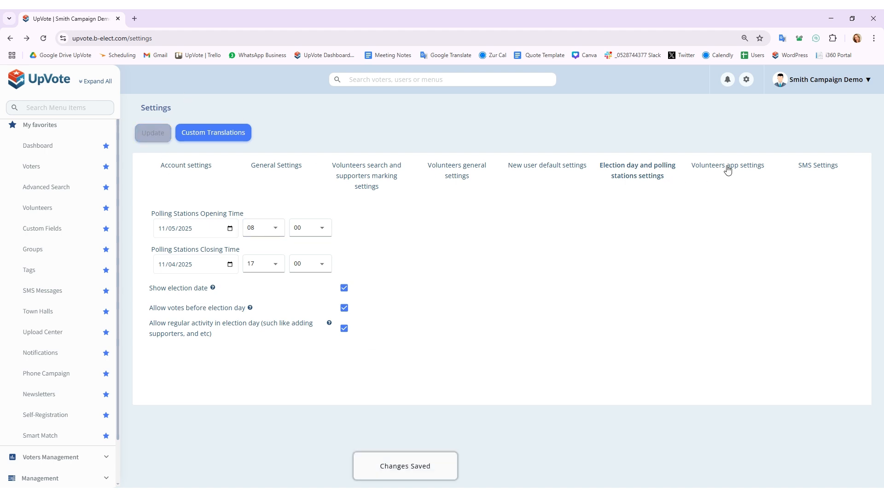
# Step: Scroll the Volunteers app settings down to the Contest Settings link, cover image and Agenda
pyautogui.click(728, 170)
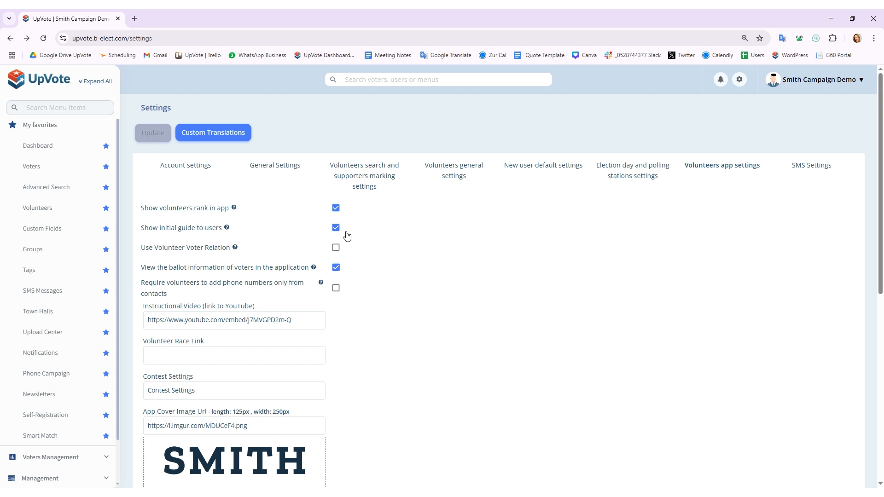
pyautogui.scroll(-1, 352, 244)
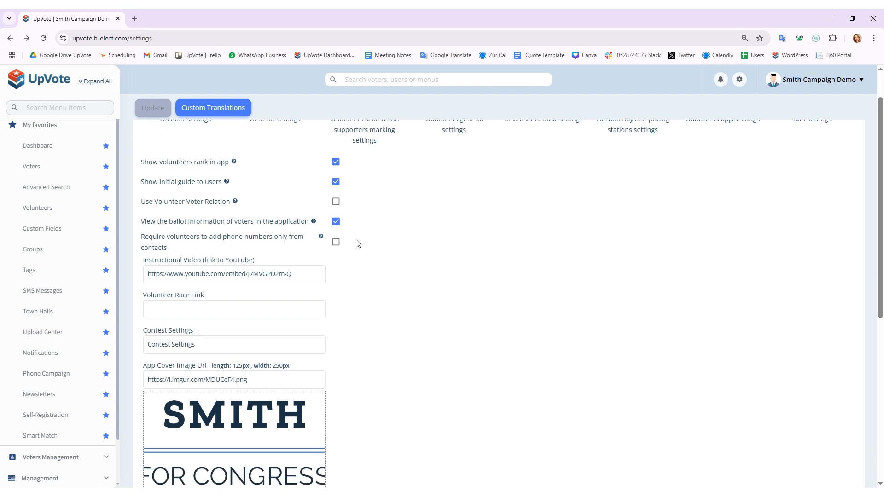
pyautogui.scroll(-1, 357, 243)
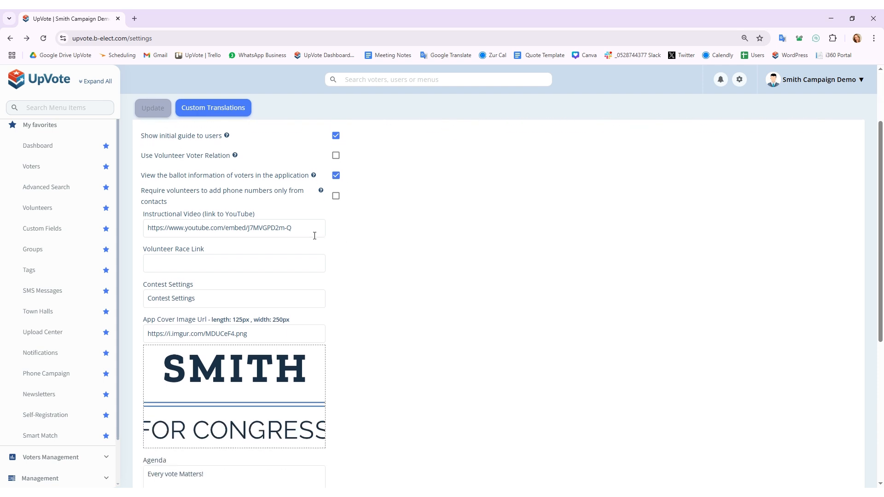
pyautogui.scroll(-1, 316, 238)
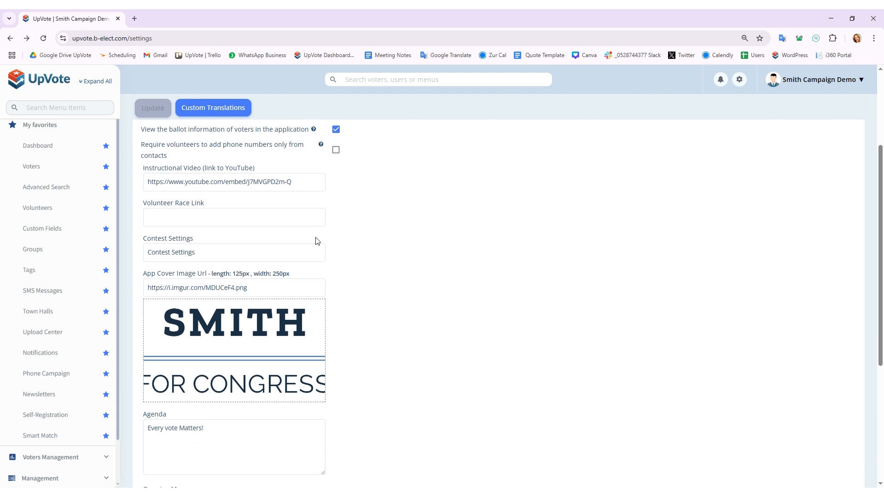
# Step: In Contest Settings, set Max Users To Show to 8 and save
pyautogui.click(173, 256)
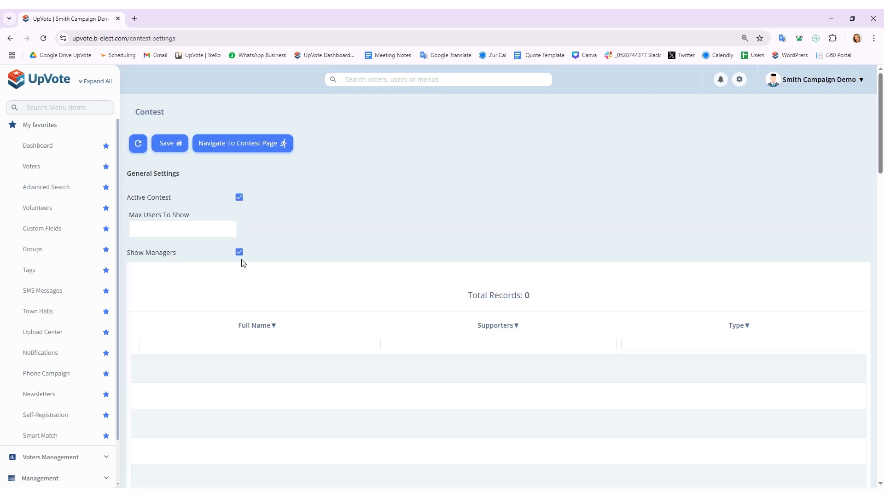
pyautogui.click(156, 226)
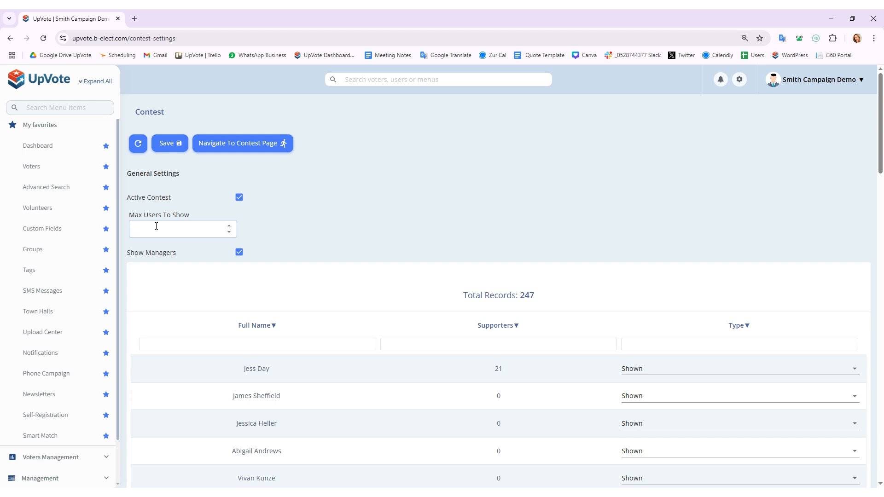
pyautogui.write('8')
pyautogui.click(169, 145)
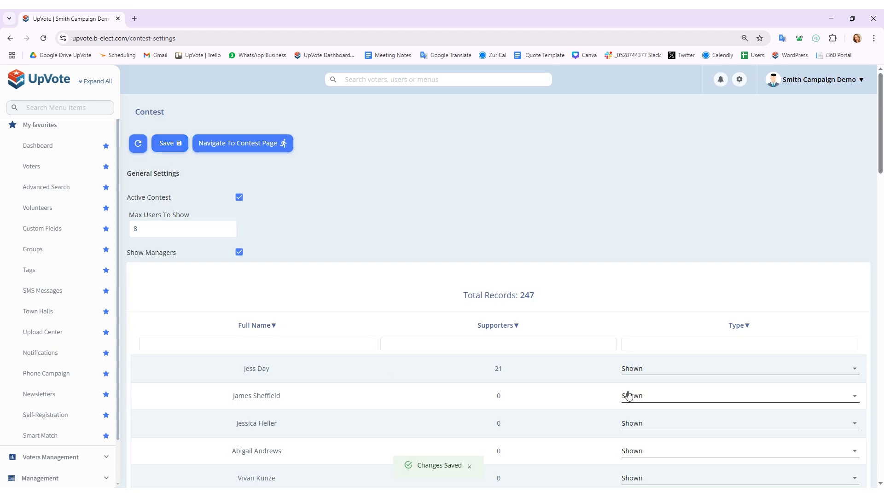
# Step: Set the first listed user's Type to Hidden, save, and open the public contest page
pyautogui.scroll(-1, 628, 391)
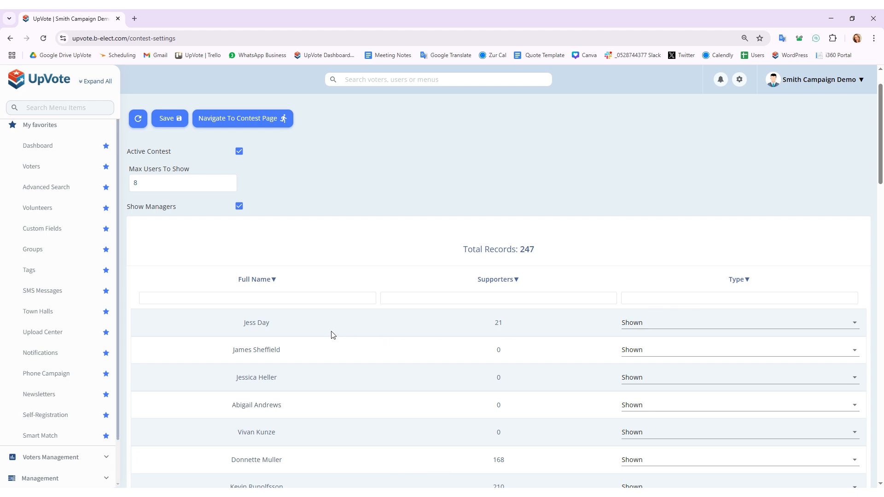
pyautogui.scroll(-1, 334, 358)
pyautogui.click(700, 278)
pyautogui.click(662, 299)
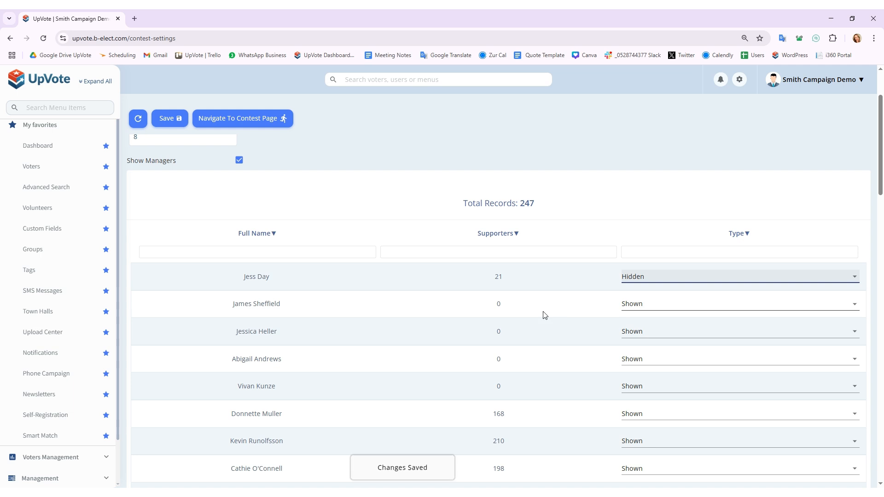
pyautogui.scroll(2, 282, 213)
pyautogui.click(163, 146)
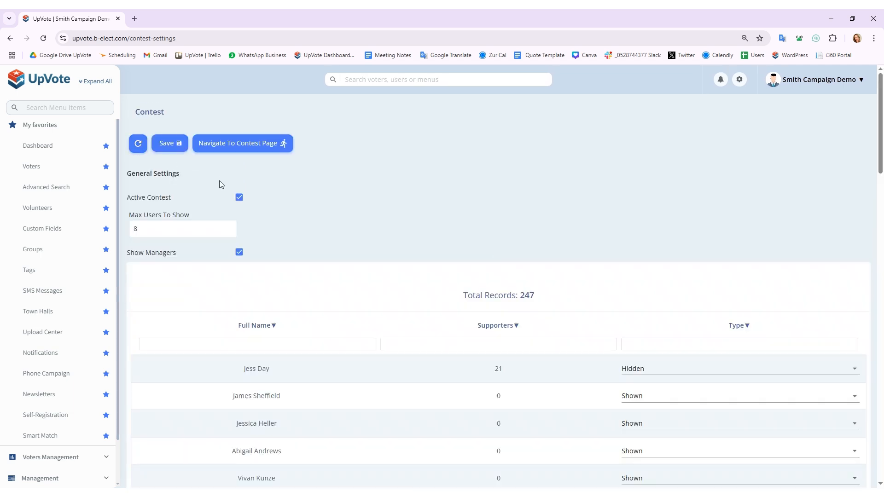
pyautogui.click(261, 144)
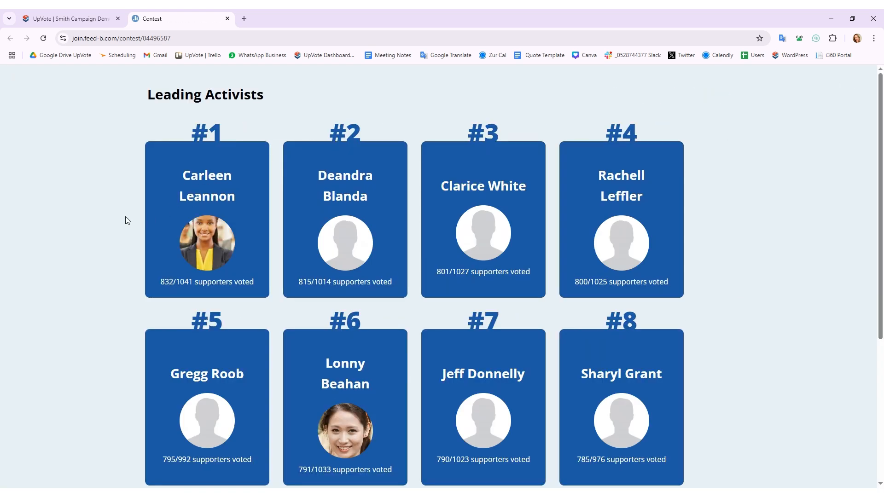
# Step: Scroll through the Leading Activists leaderboard, close its tab, and go back to Settings
pyautogui.scroll(-2, 110, 217)
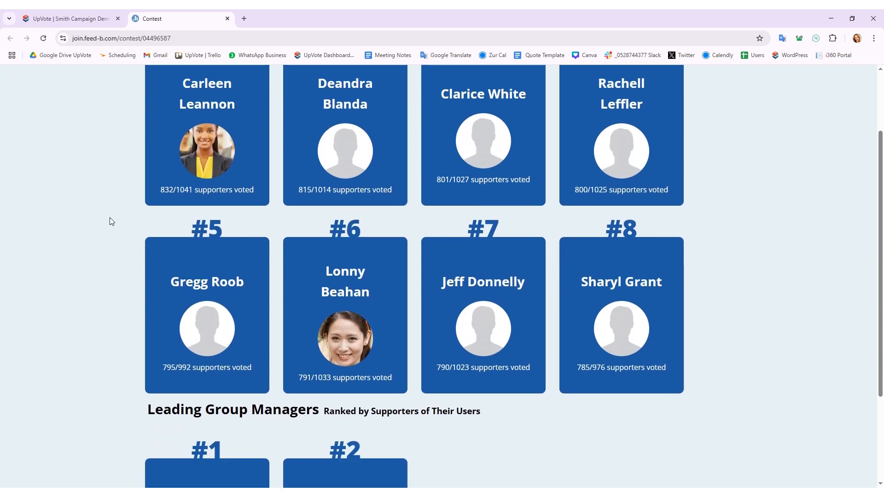
pyautogui.scroll(-3, 110, 218)
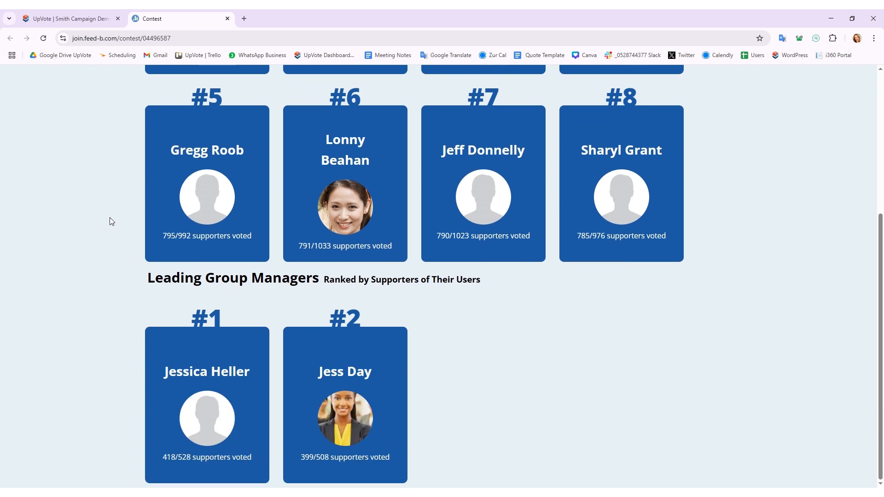
pyautogui.click(227, 19)
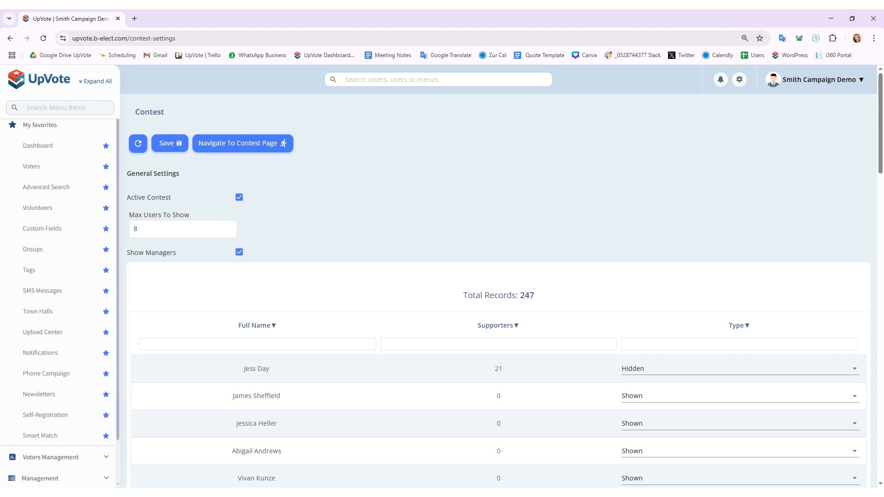
pyautogui.click(10, 38)
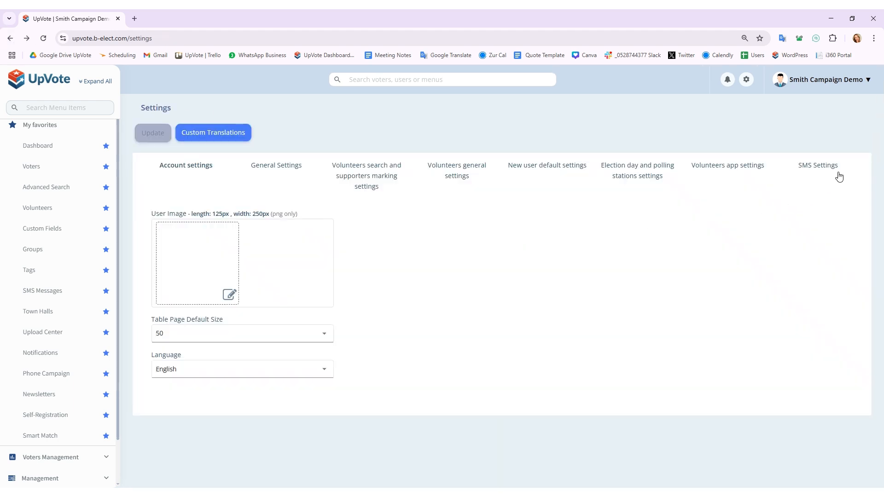
# Step: In SMS Settings, replace 'Second, ' with 'and' in the add-user template and save it
pyautogui.click(731, 171)
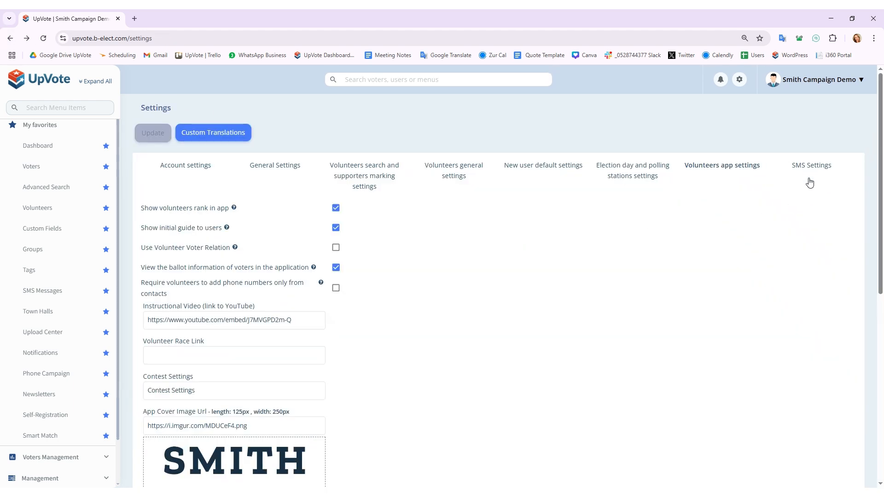
pyautogui.click(830, 173)
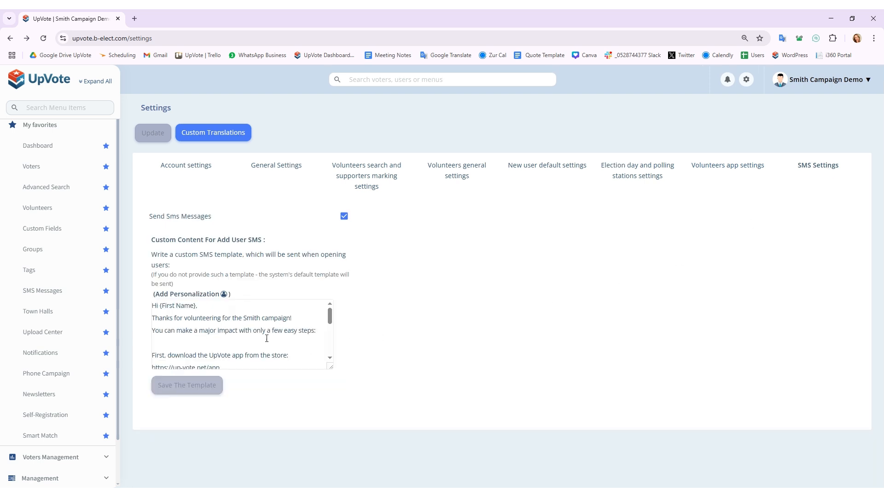
pyautogui.scroll(-1, 157, 322)
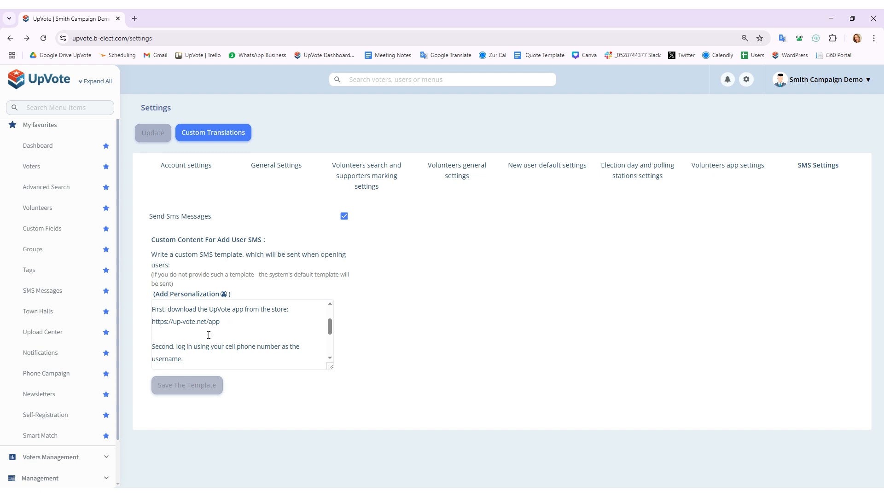
pyautogui.moveTo(154, 345); pyautogui.dragTo(142, 349)
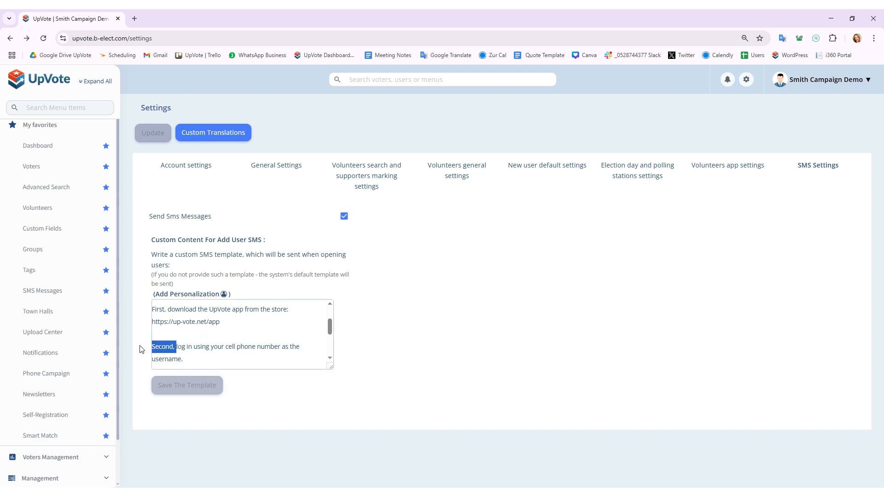
pyautogui.press('BackSpace')
pyautogui.press('BackSpace')
pyautogui.press('BackSpace')
pyautogui.write('and')
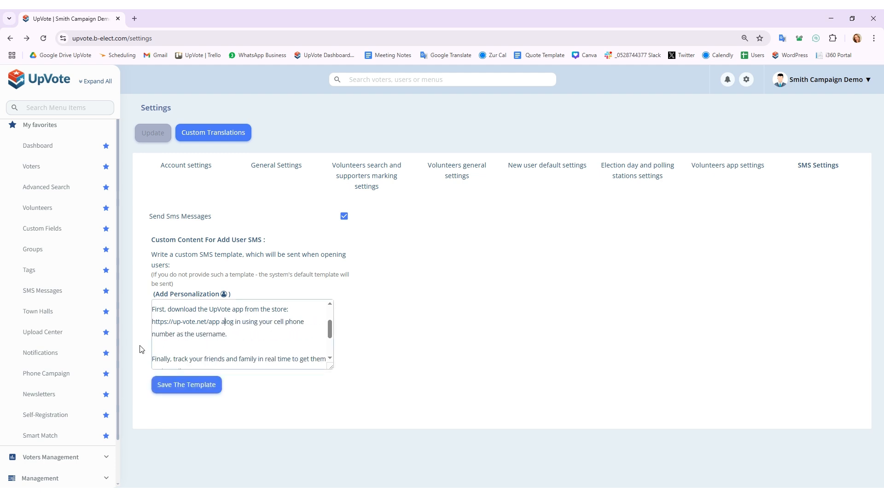
pyautogui.scroll(-1, 249, 354)
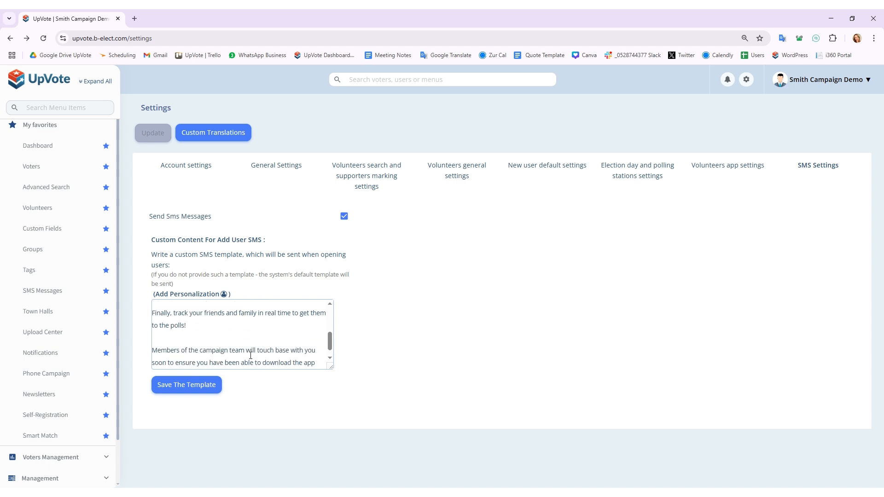
pyautogui.scroll(-1, 246, 352)
pyautogui.click(184, 388)
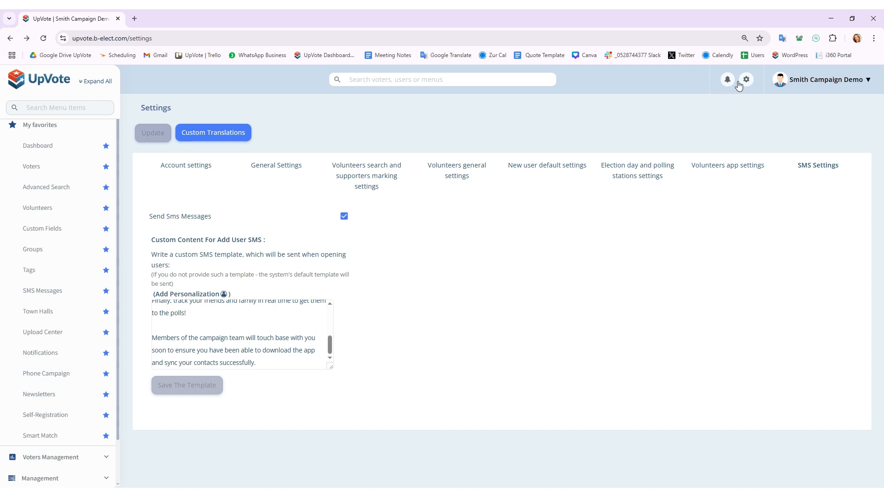
# Step: Go to the dashboard and scroll through its charts
pyautogui.click(53, 145)
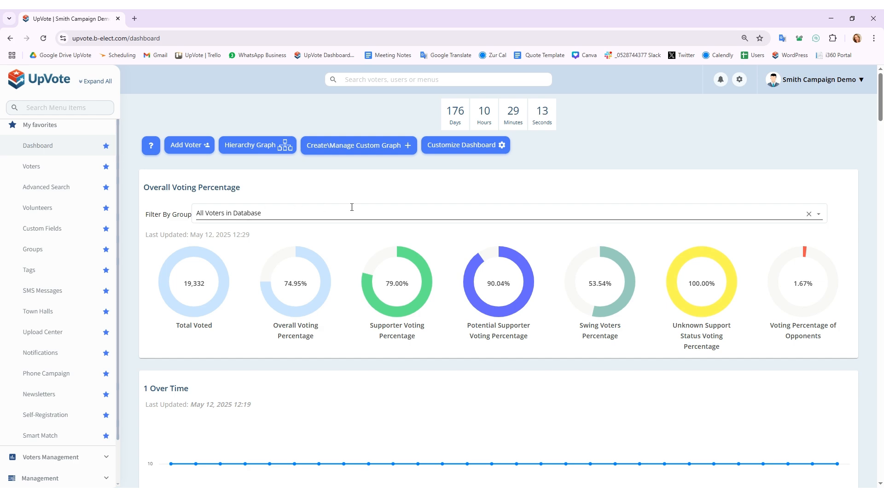
pyautogui.scroll(-4, 420, 199)
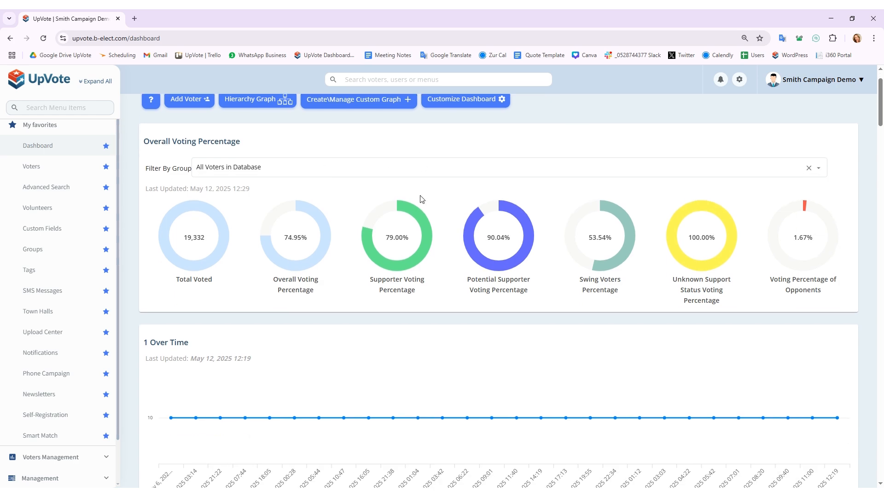
pyautogui.scroll(-9, 420, 199)
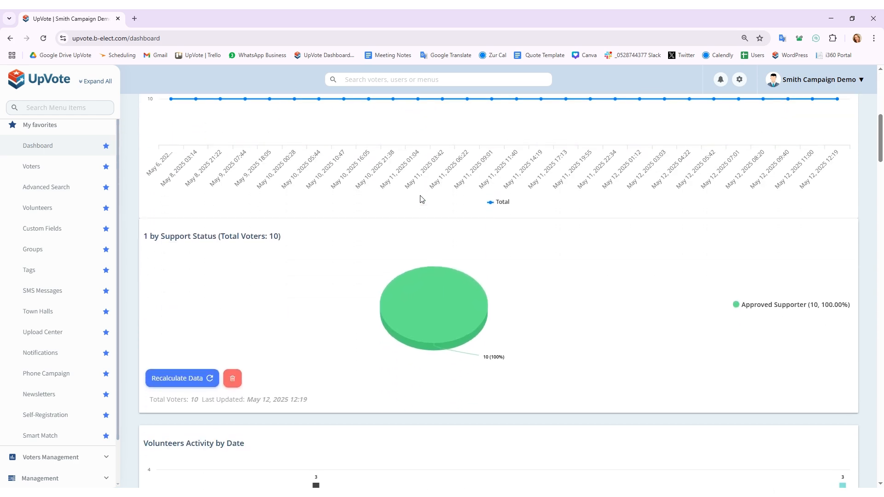
pyautogui.scroll(-5, 420, 199)
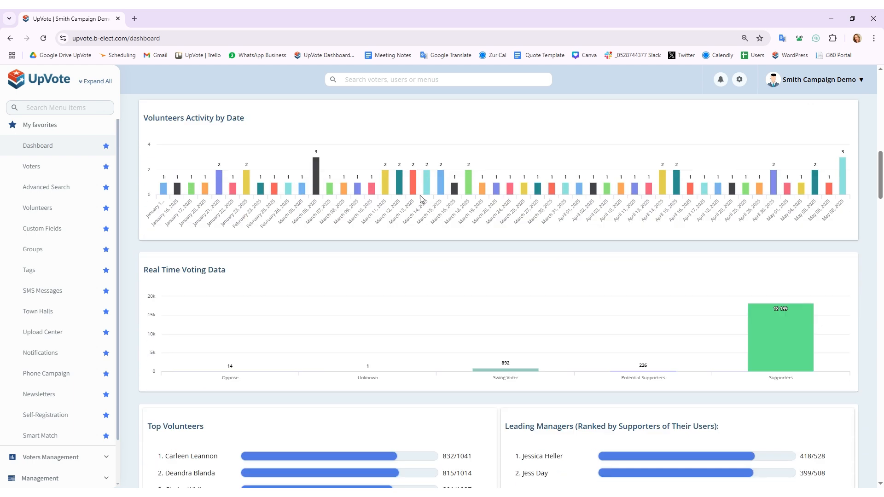
pyautogui.scroll(18, 420, 199)
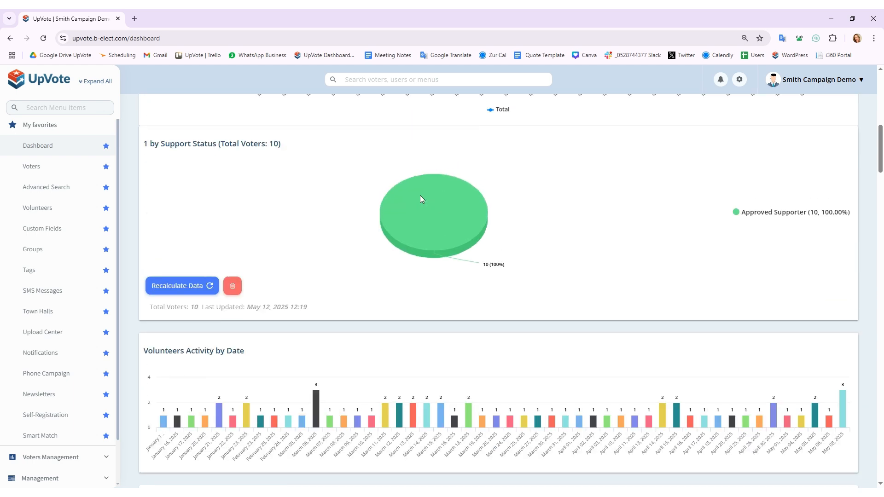
# Step: Customize the dashboard: move Top Activists to second, hide Users Amount, and save
pyautogui.click(474, 146)
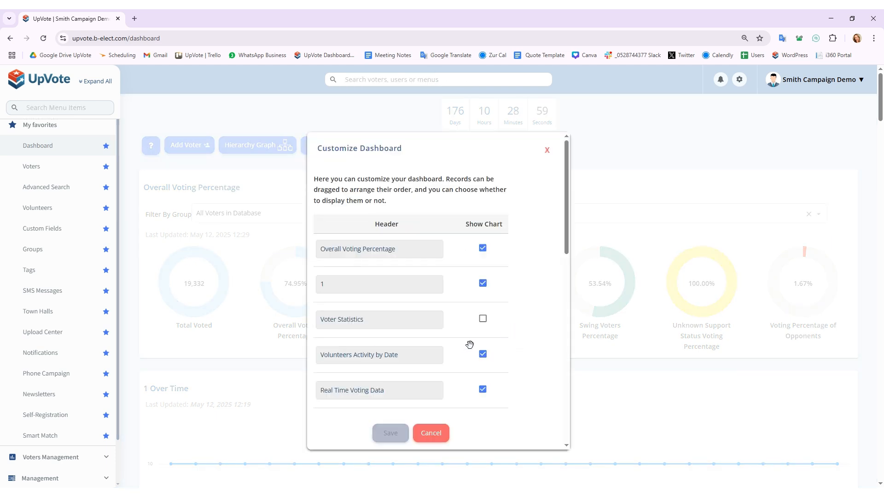
pyautogui.scroll(-2, 461, 349)
pyautogui.moveTo(465, 369); pyautogui.dragTo(466, 247)
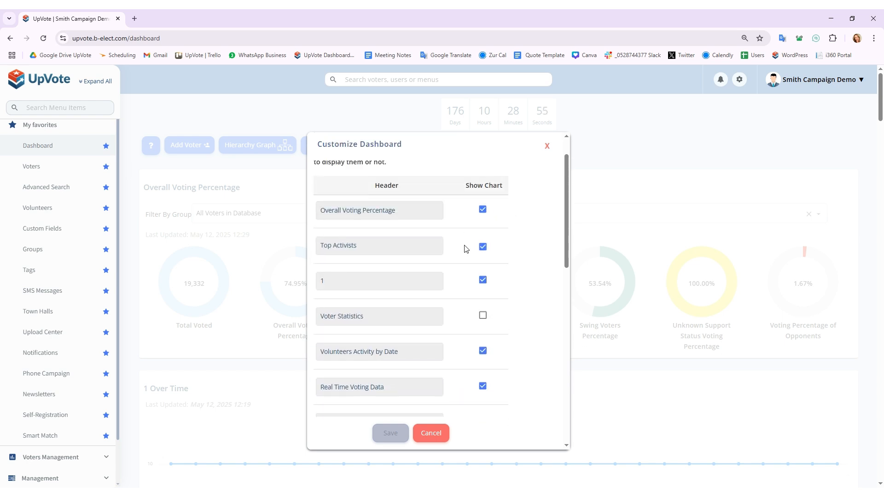
pyautogui.scroll(-5, 471, 336)
pyautogui.click(482, 323)
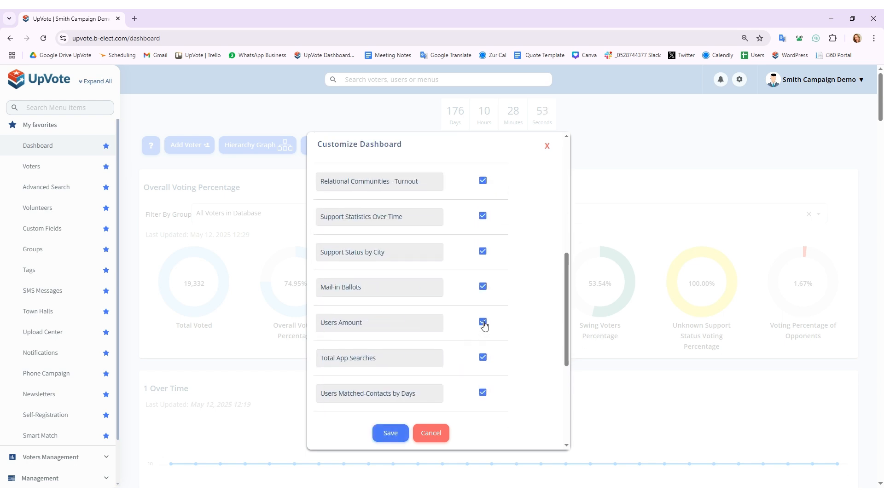
pyautogui.scroll(1, 530, 364)
pyautogui.click(398, 436)
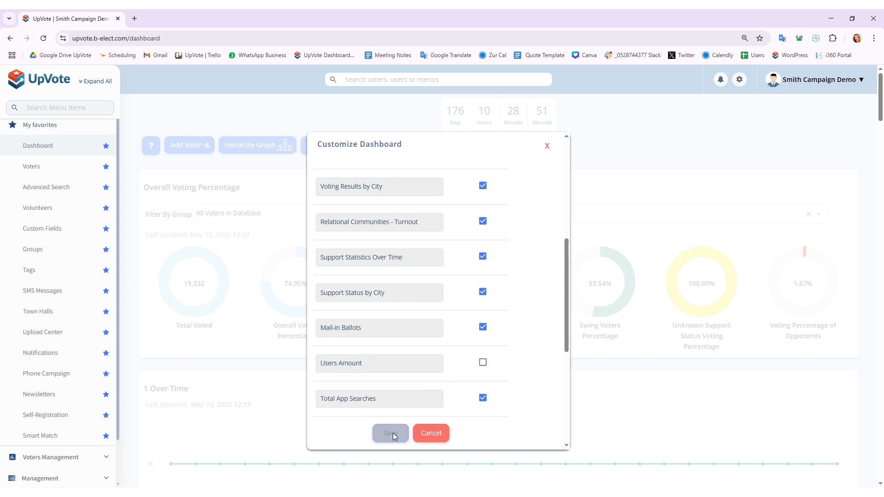
pyautogui.scroll(-1, 584, 234)
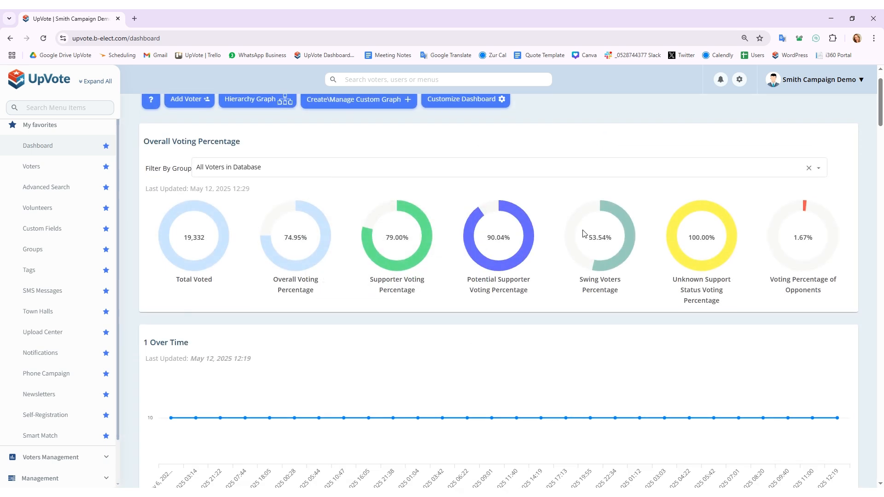
# Step: Filter the Voters list by first name 'josh' and open the first matching voter
pyautogui.click(47, 173)
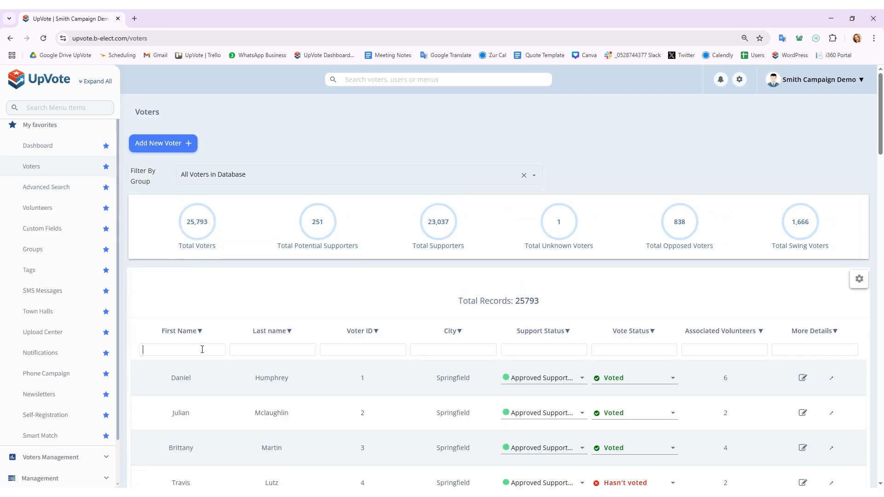
pyautogui.click(200, 347)
pyautogui.write('josh')
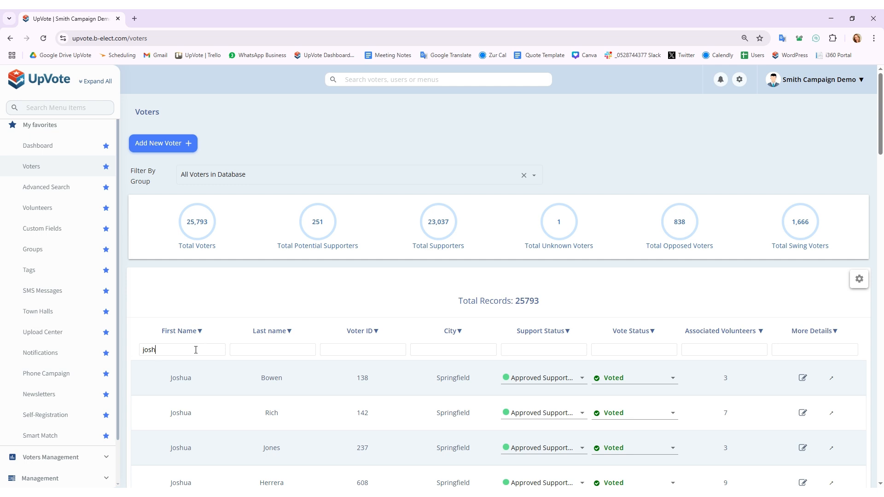
pyautogui.scroll(-1, 196, 349)
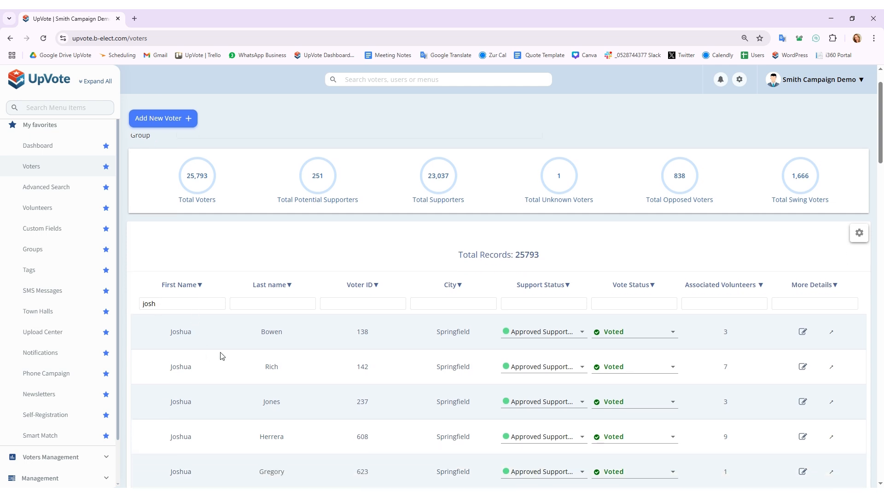
pyautogui.click(804, 333)
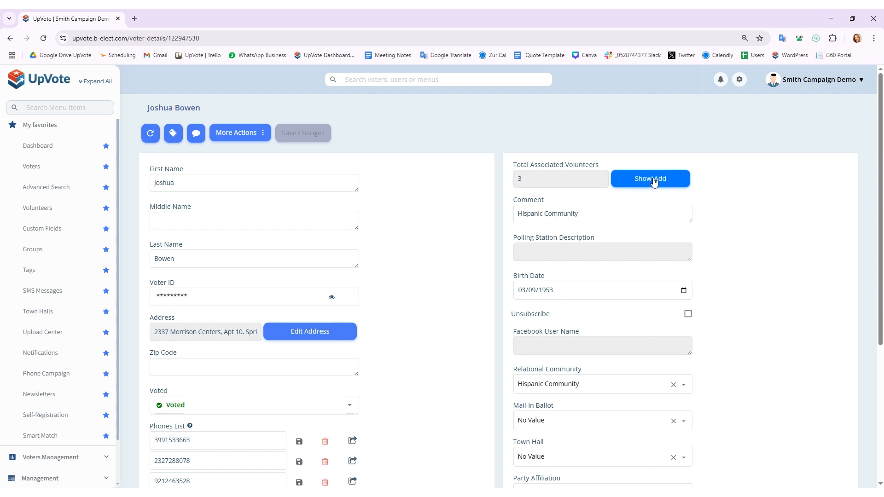
# Step: Add the Union Member tag to the voter
pyautogui.scroll(-2, 467, 216)
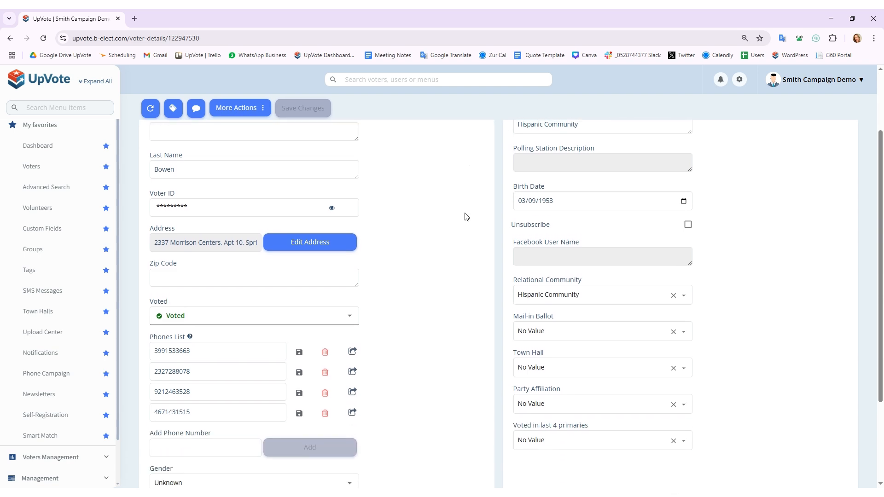
pyautogui.scroll(2, 465, 217)
pyautogui.click(173, 133)
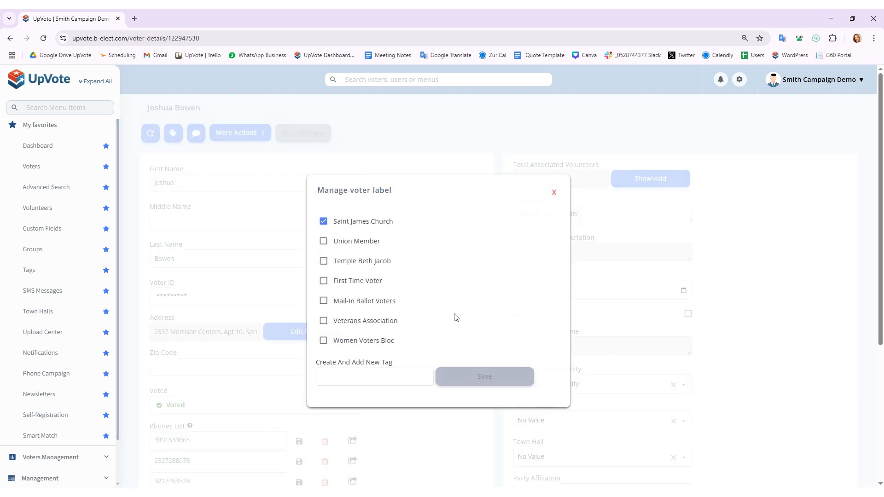
pyautogui.click(323, 241)
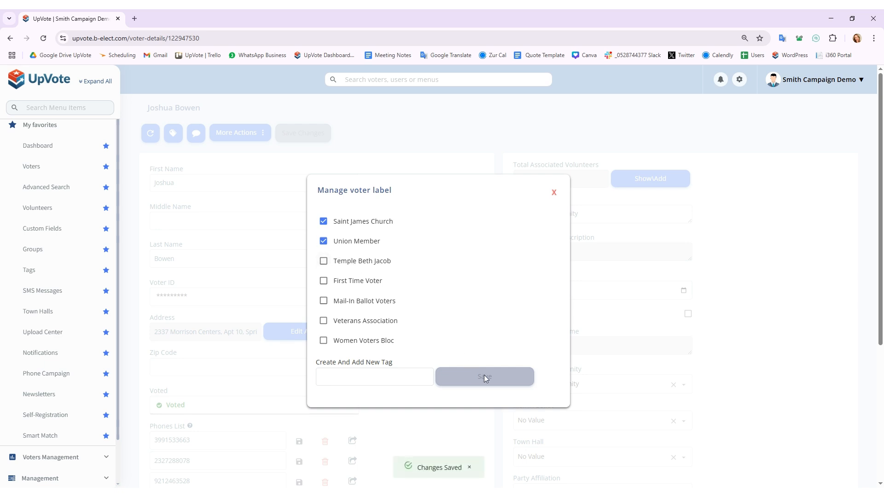
pyautogui.click(554, 193)
# Step: Unlink the first of the voter's three linked volunteers
pyautogui.click(656, 182)
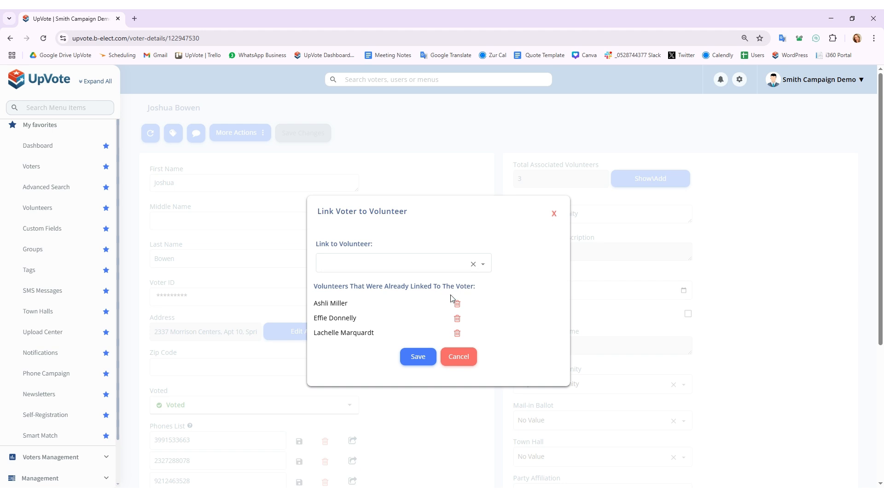
pyautogui.click(458, 307)
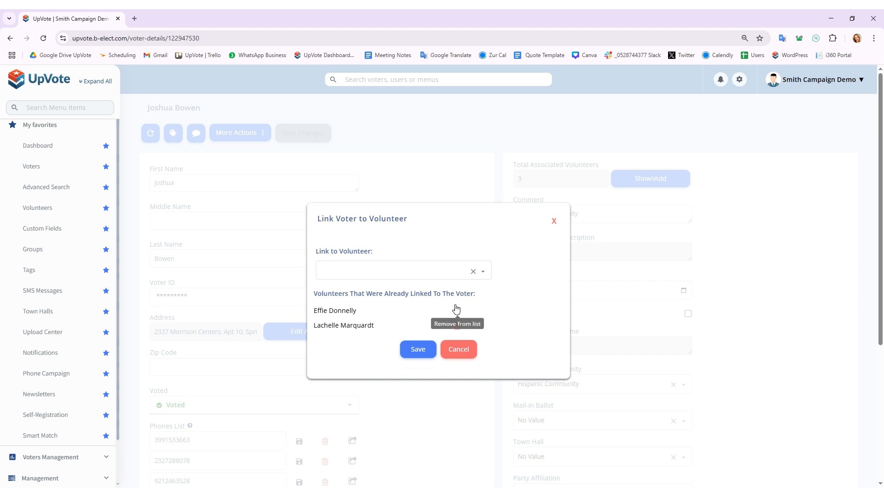
pyautogui.click(420, 354)
# Step: Set the voter's Mail-in Ballot to Requested and save the changes
pyautogui.scroll(-2, 502, 274)
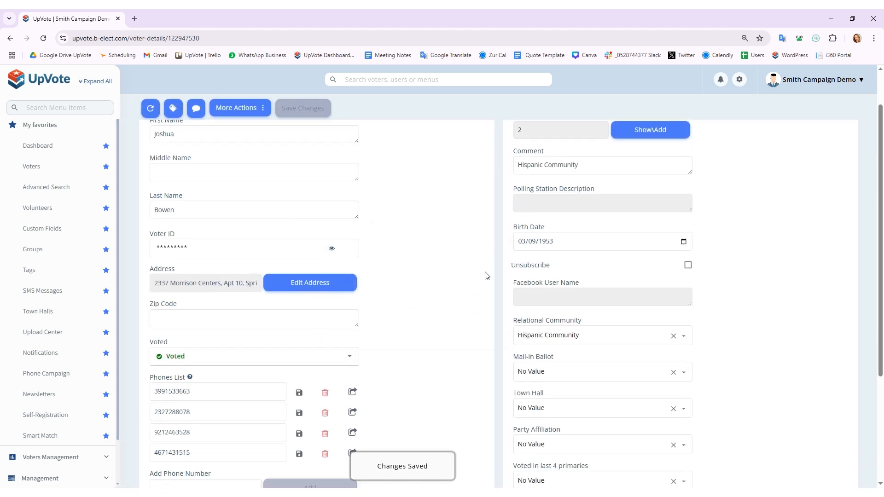
pyautogui.click(526, 333)
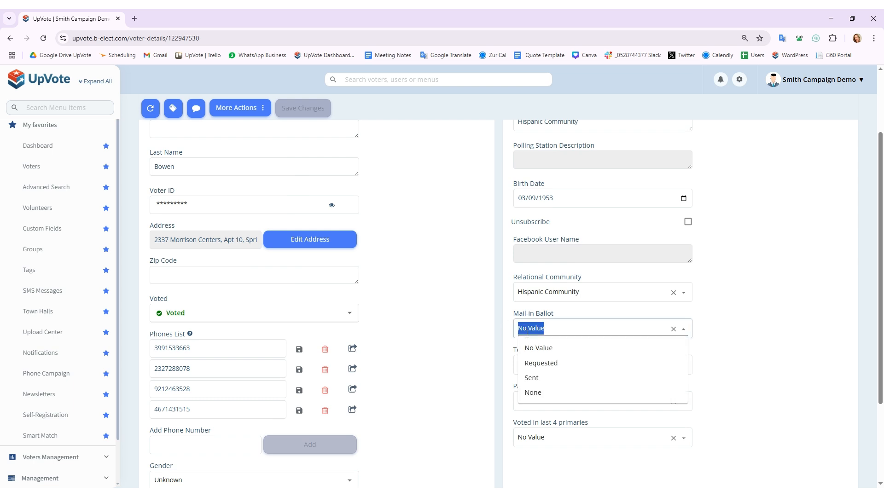
pyautogui.click(531, 365)
pyautogui.click(304, 109)
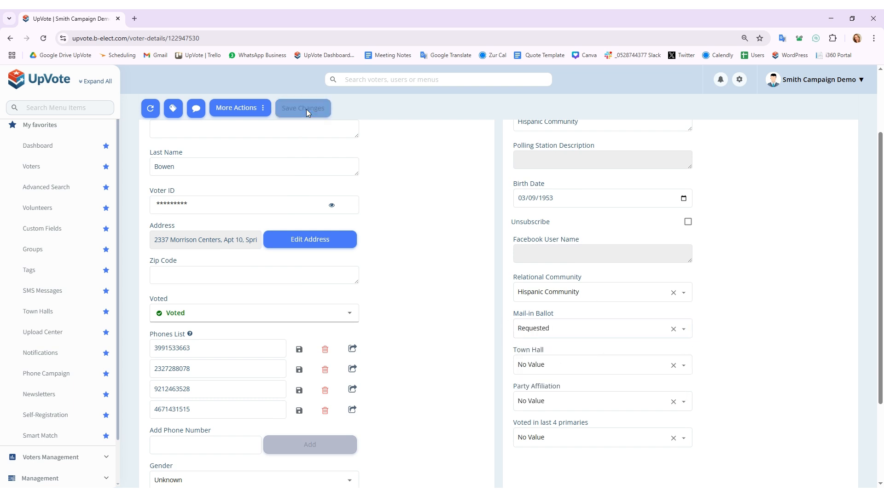
# Step: In Advanced Search, filter to voters who haven't voted with 25%, 50% and 75% primary turnout
pyautogui.click(46, 185)
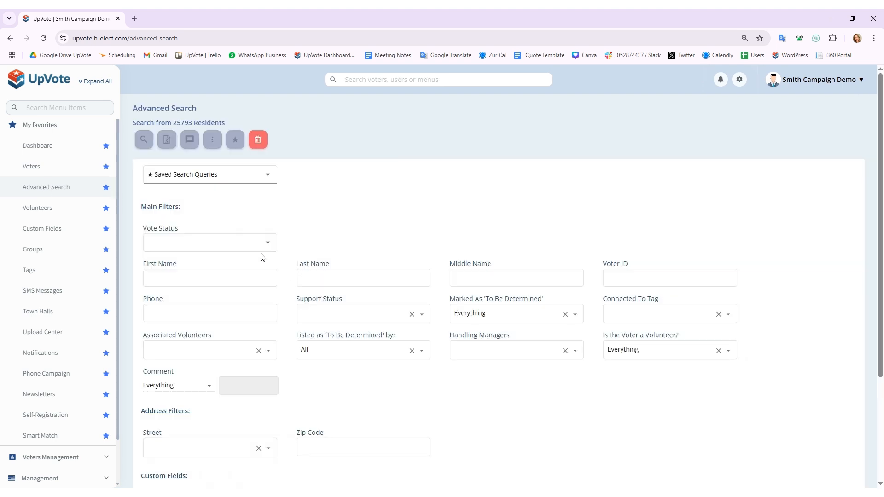
pyautogui.click(237, 248)
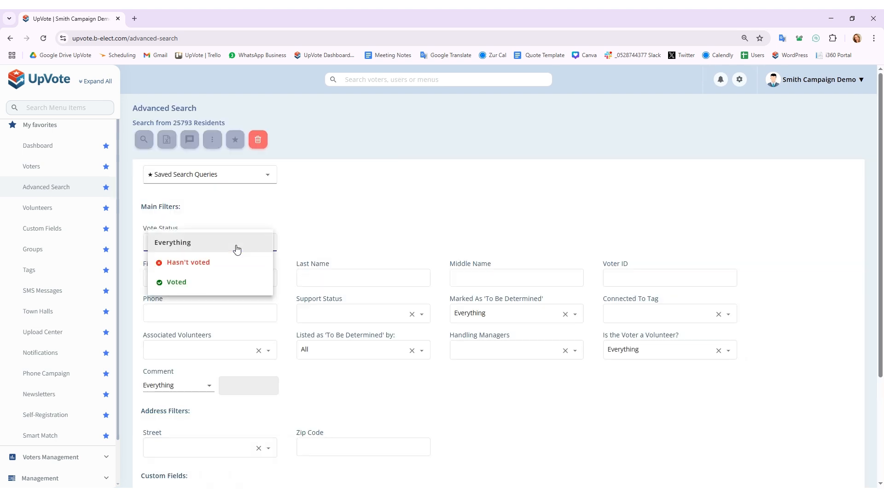
pyautogui.click(219, 268)
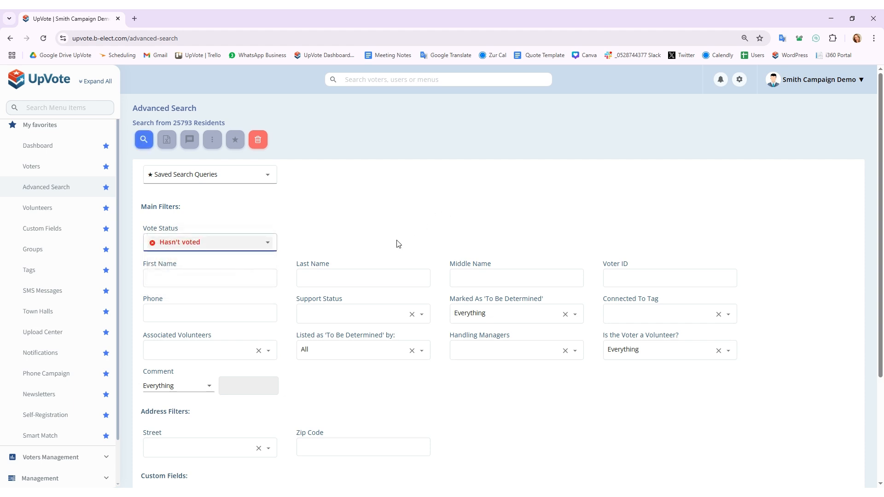
pyautogui.scroll(-2, 398, 244)
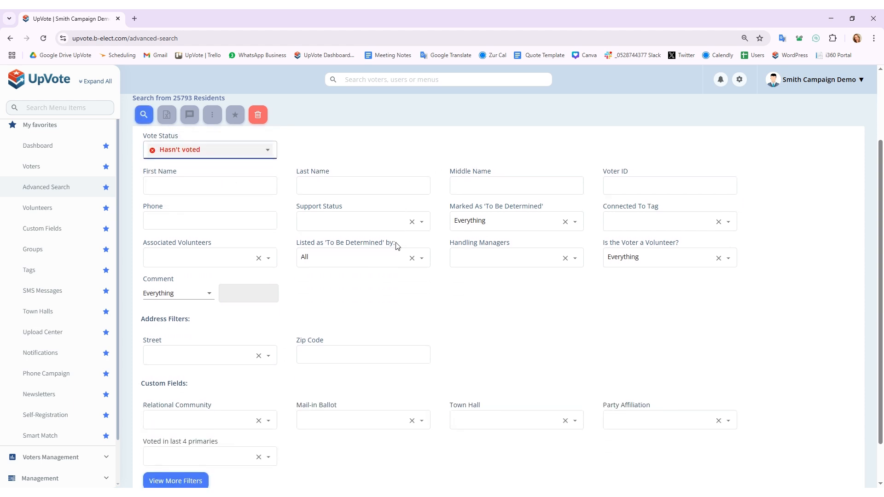
pyautogui.scroll(-1, 397, 246)
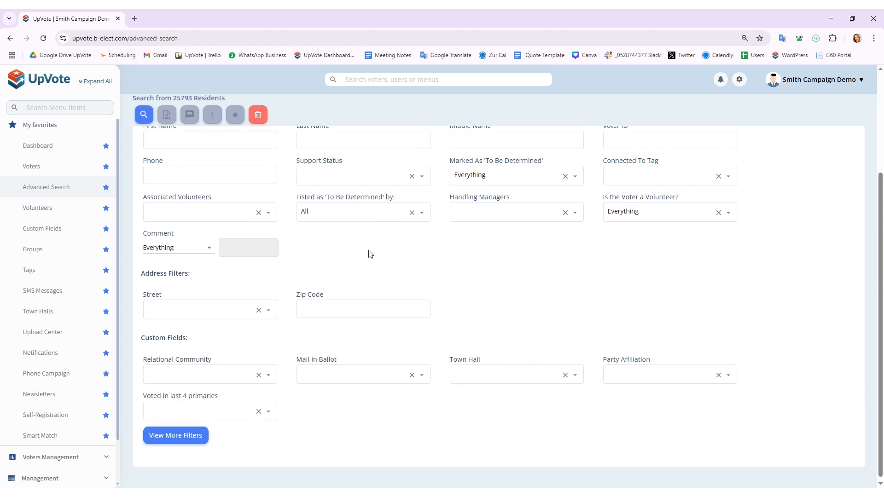
pyautogui.click(212, 410)
pyautogui.click(196, 324)
pyautogui.click(212, 349)
pyautogui.click(213, 372)
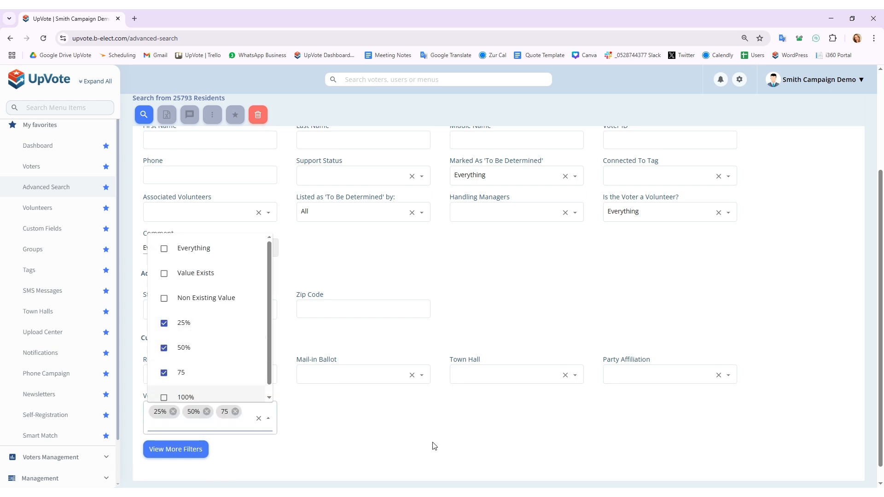
# Step: Require that a Mail-in Ballot value exists and include Independent, Republican and Democrat parties
pyautogui.click(374, 374)
pyautogui.click(349, 250)
pyautogui.click(525, 296)
pyautogui.click(653, 377)
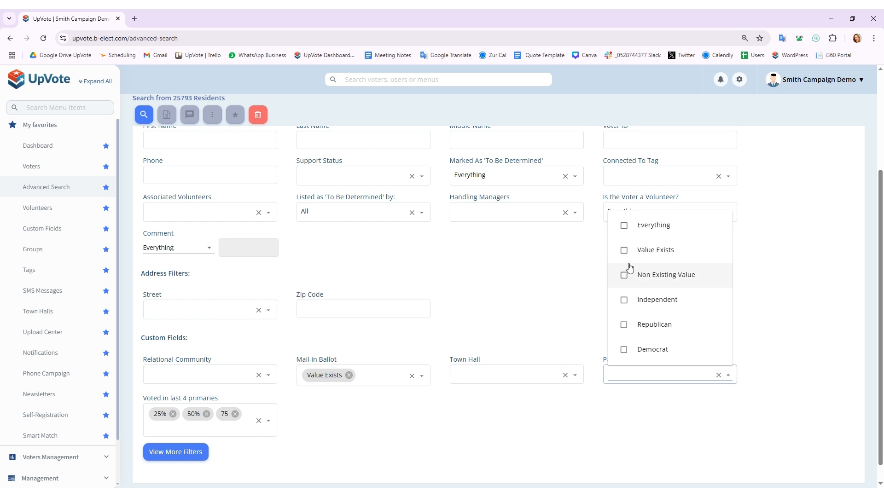
pyautogui.click(624, 301)
pyautogui.click(624, 324)
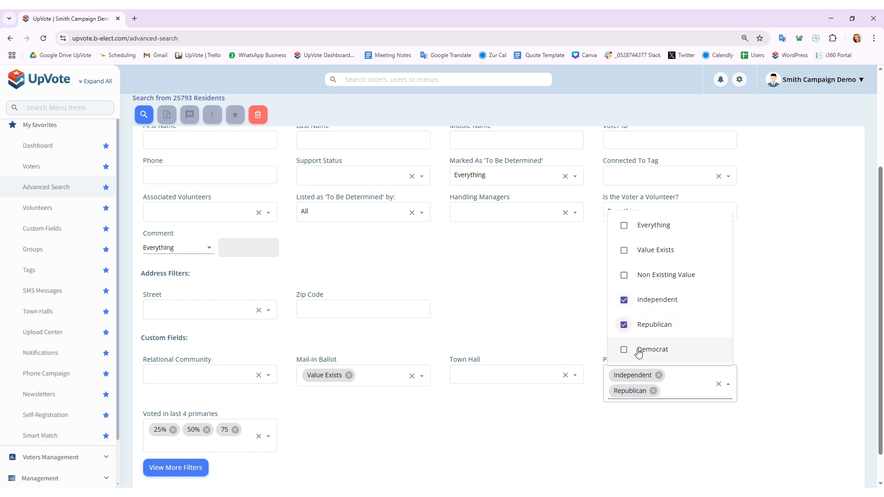
pyautogui.click(638, 351)
pyautogui.click(430, 240)
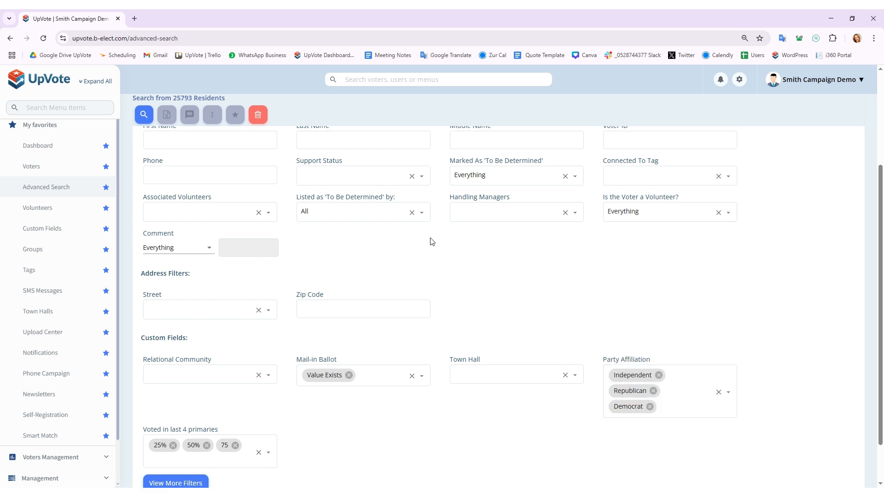
# Step: Run the search and review the two resulting voters
pyautogui.click(150, 116)
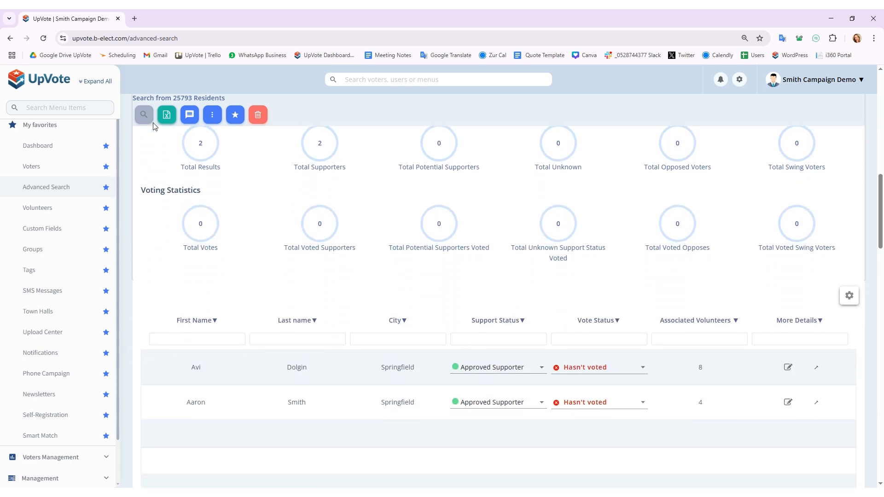
pyautogui.scroll(-1, 773, 339)
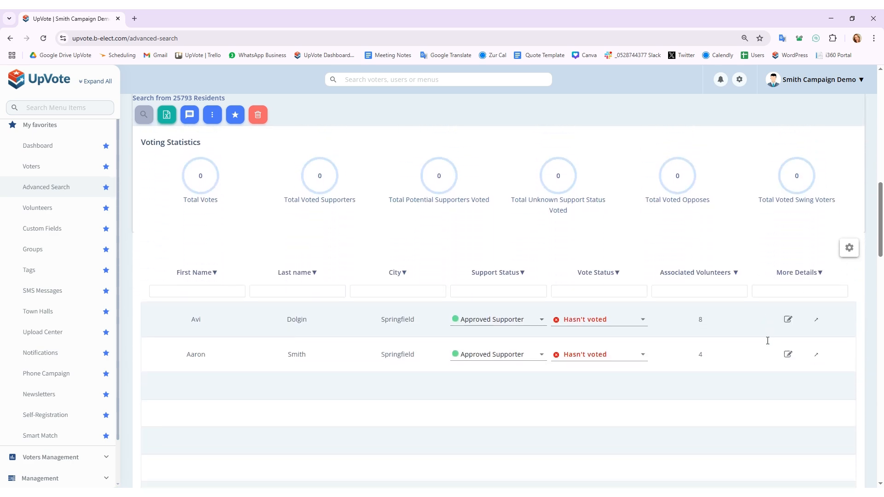
pyautogui.scroll(10, 387, 269)
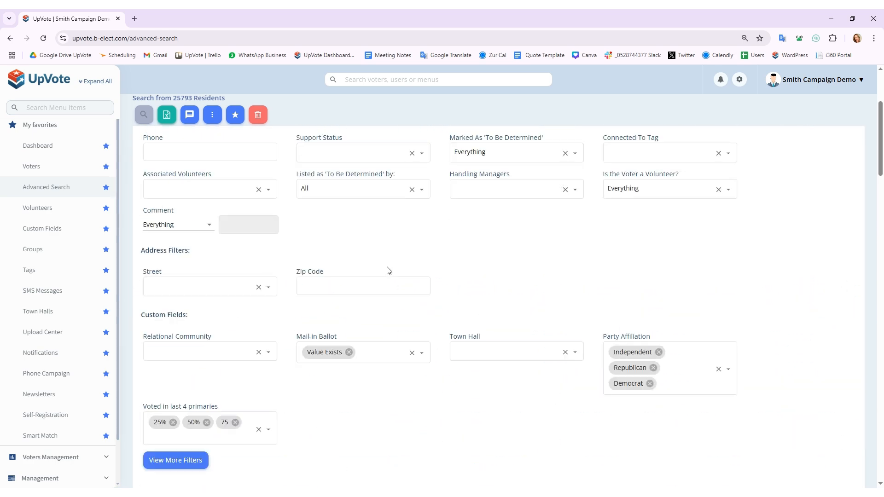
# Step: Create a group from the search parameters titled 'Manager's Search 1 - Likely Voter'
pyautogui.click(213, 141)
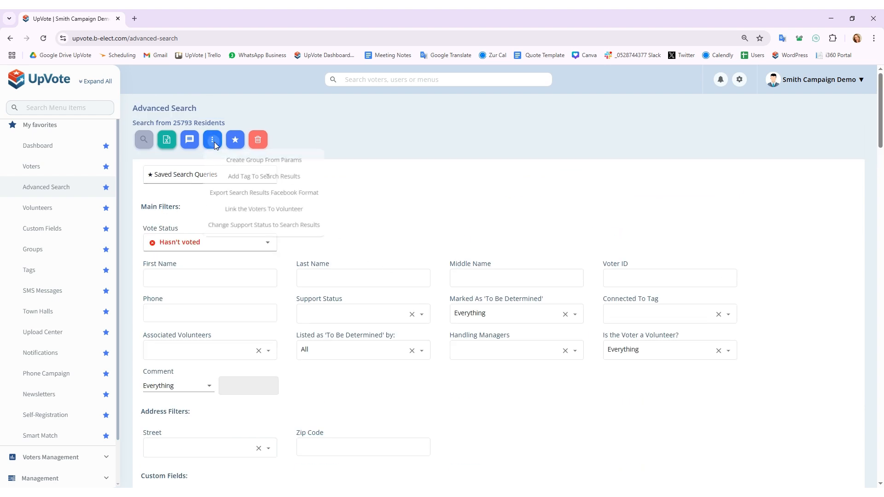
pyautogui.click(238, 165)
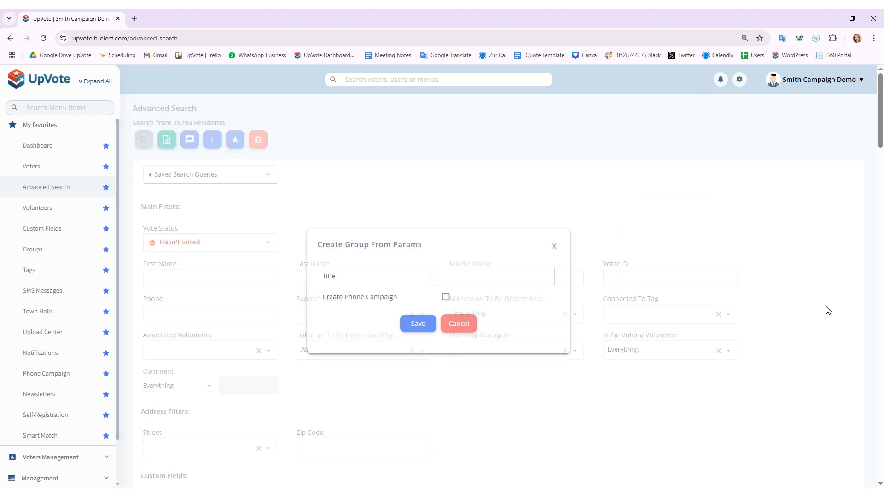
pyautogui.click(463, 273)
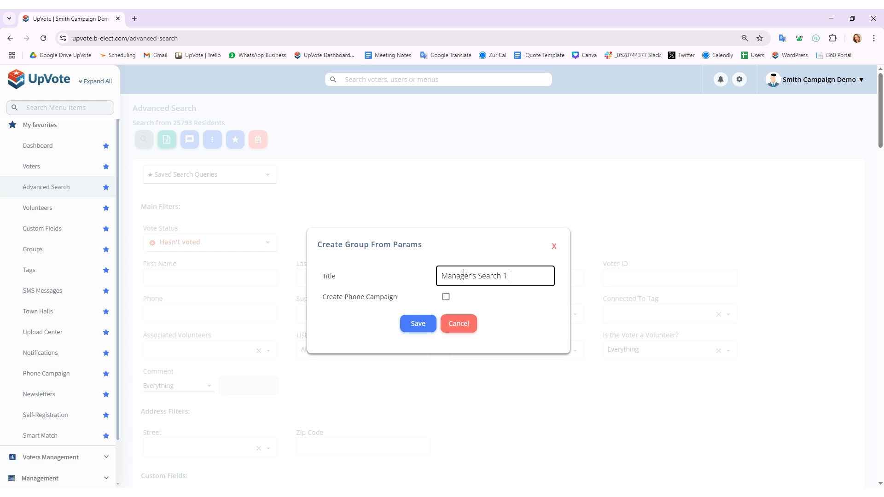
pyautogui.write('oters')
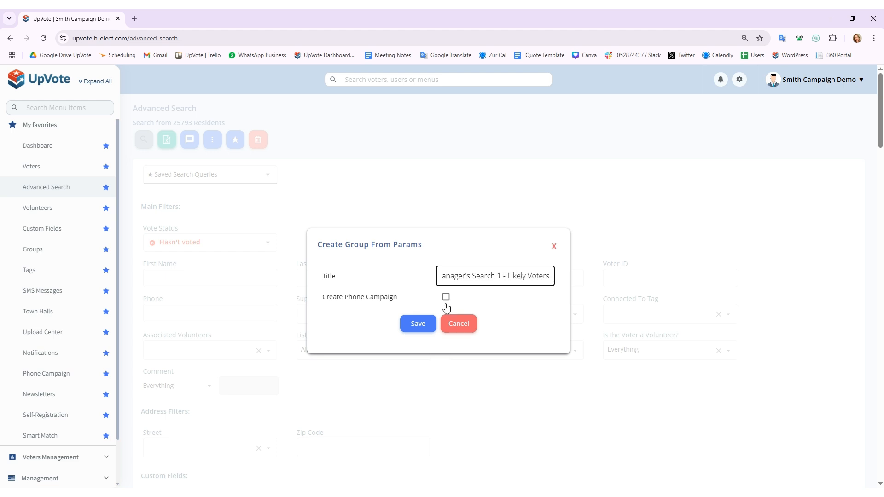
pyautogui.click(416, 324)
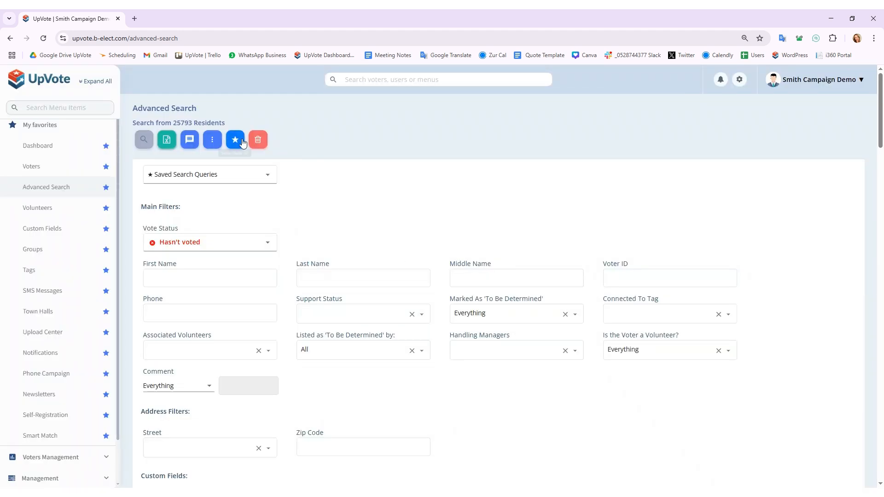
# Step: Star the search as favorite 'Campaign Manager's Saved Search - Likely Voters', then return to the Dashboard
pyautogui.click(243, 143)
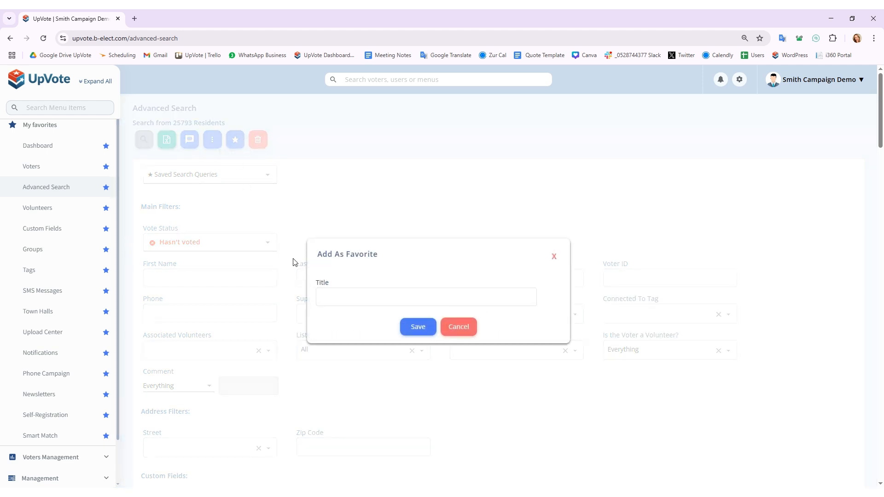
pyautogui.click(357, 299)
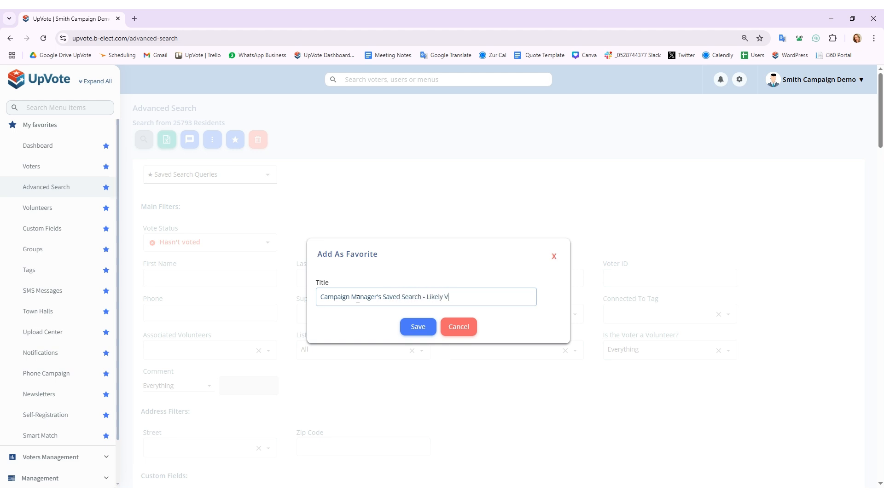
pyautogui.click(423, 328)
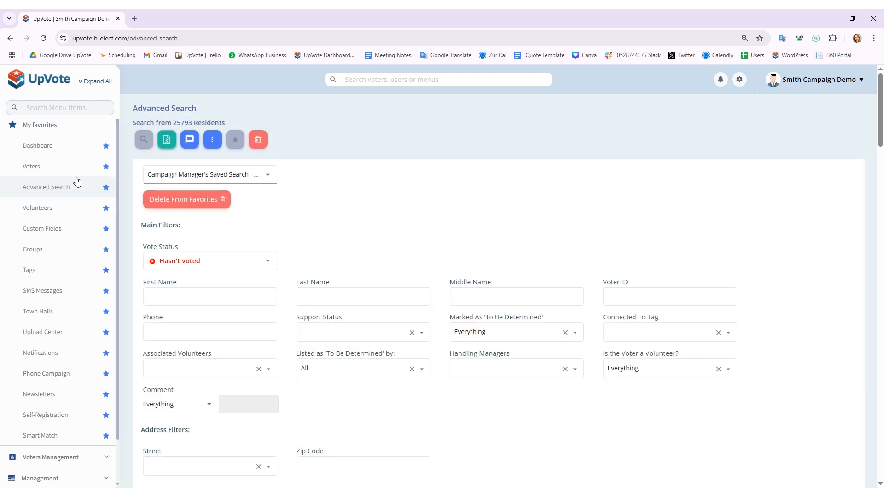
pyautogui.click(55, 149)
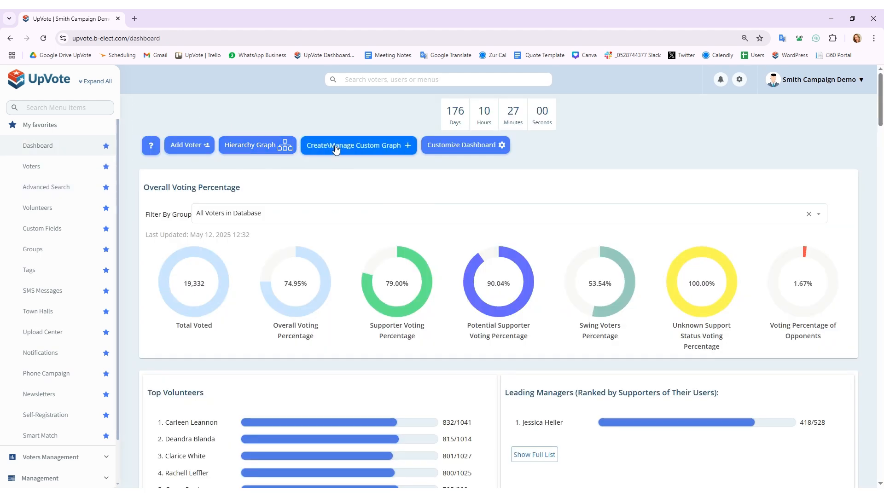
# Step: Build a custom graph from the manager's saved search with Pie Chart and Growth rate graph, aggregated by Vote Status
pyautogui.click(335, 146)
pyautogui.click(399, 286)
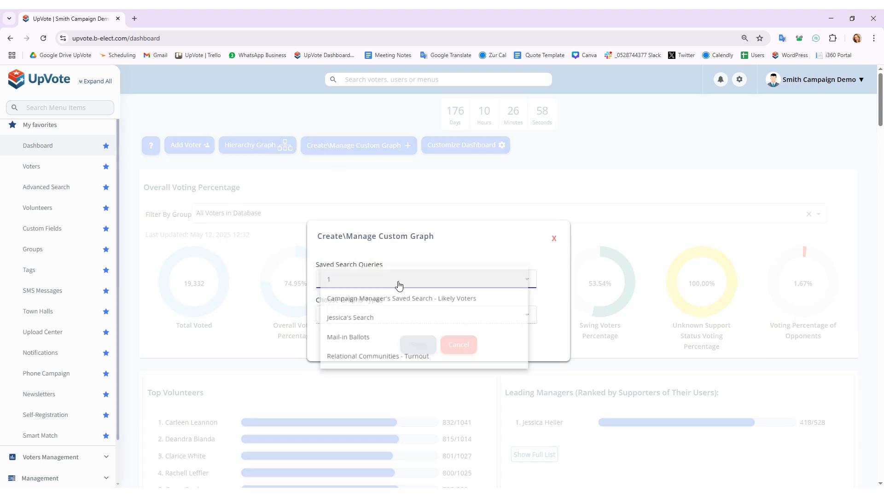
pyautogui.click(411, 319)
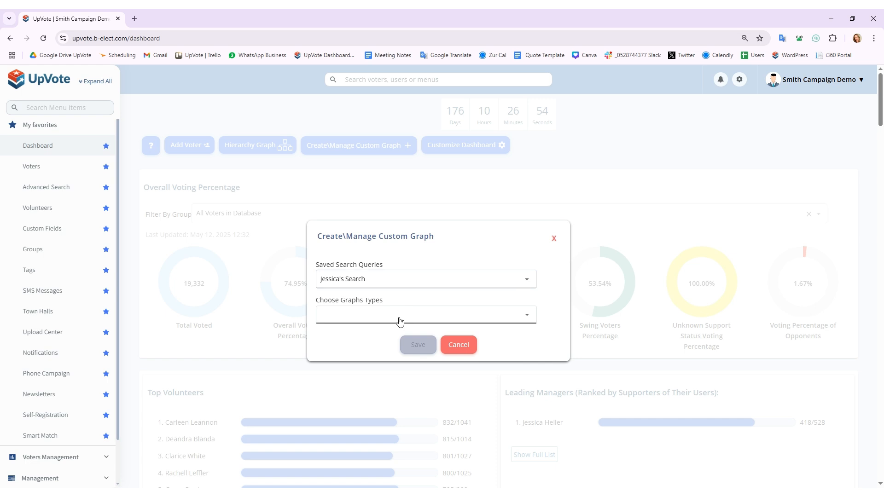
pyautogui.click(400, 321)
pyautogui.click(404, 317)
pyautogui.click(405, 334)
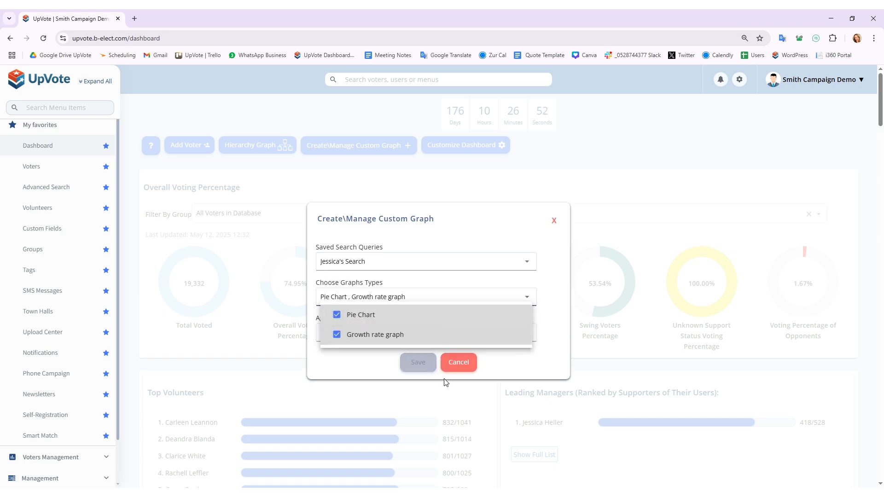
pyautogui.click(355, 366)
pyautogui.click(365, 337)
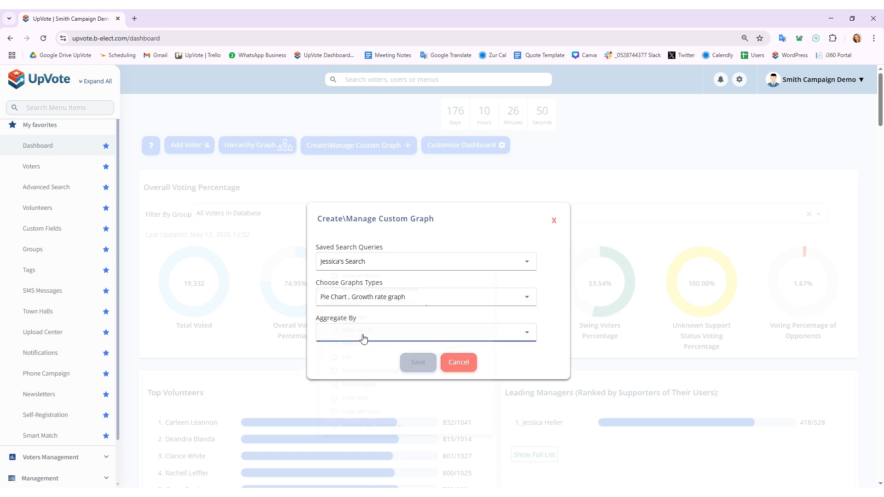
pyautogui.click(407, 349)
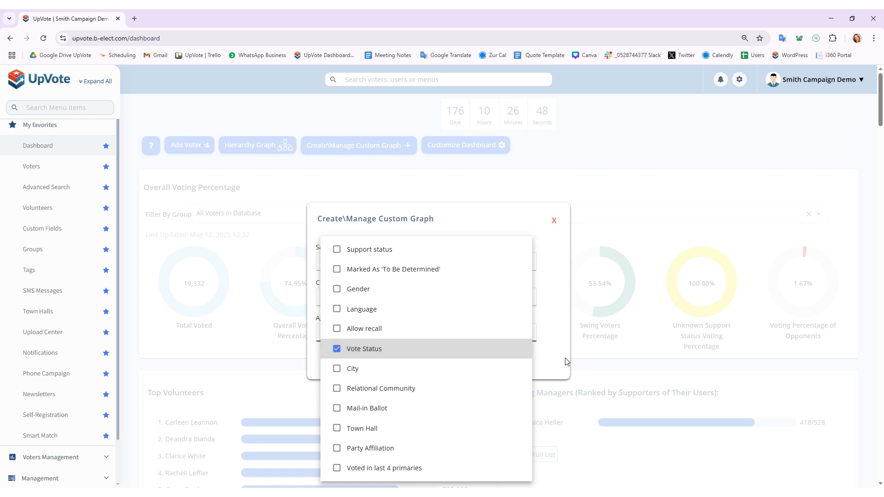
pyautogui.click(515, 369)
pyautogui.click(418, 364)
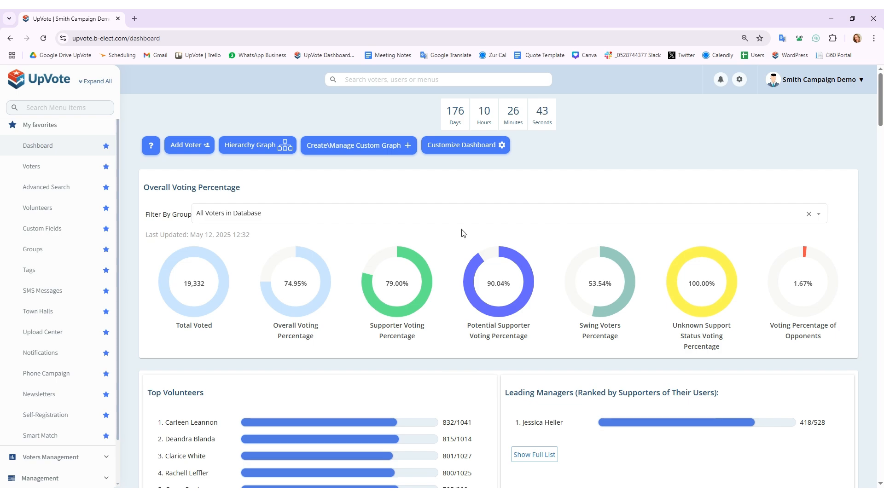
# Step: Scroll through the dashboard charts, then go to the Custom Fields page
pyautogui.scroll(-7, 472, 203)
pyautogui.scroll(-20, 473, 207)
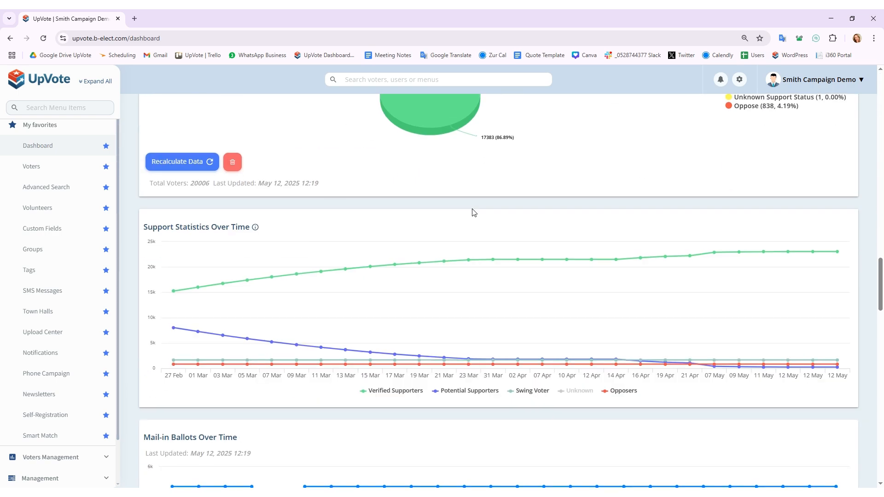
pyautogui.scroll(-20, 472, 215)
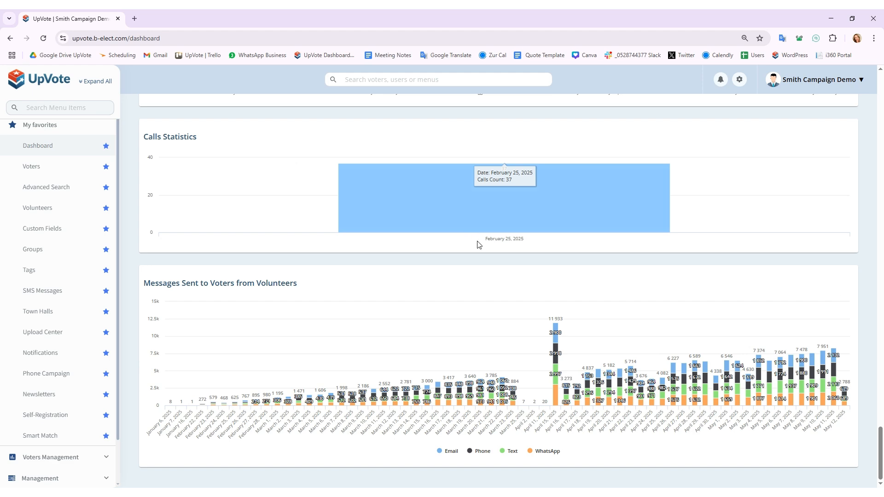
pyautogui.scroll(6, 474, 242)
pyautogui.scroll(7, 464, 239)
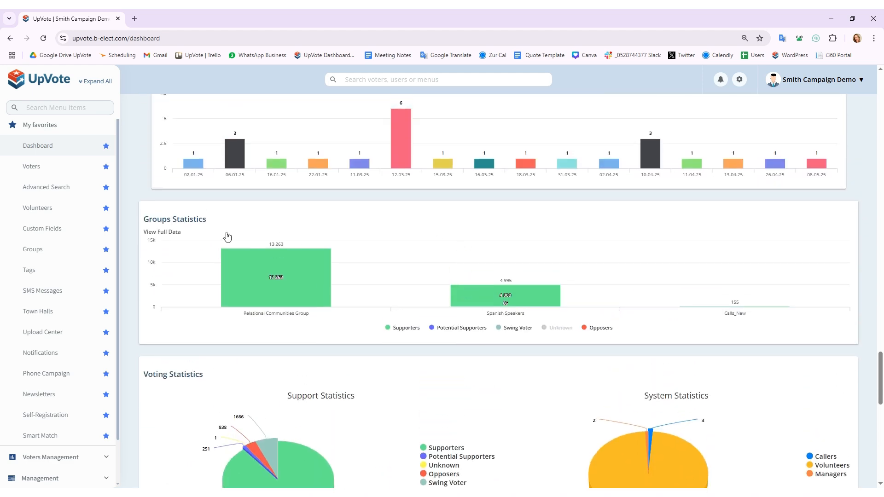
pyautogui.click(68, 227)
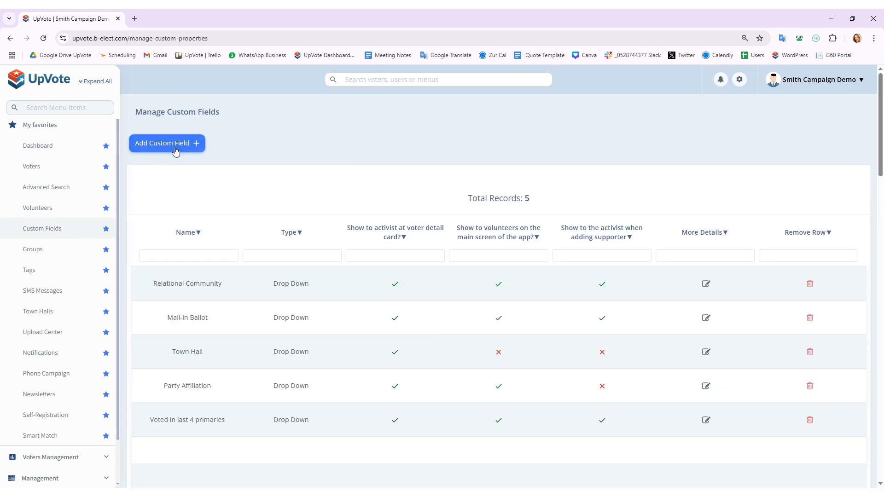
# Step: Add a custom field named Zip Code with dropdown options 10024, 10023 and 10022
pyautogui.click(177, 150)
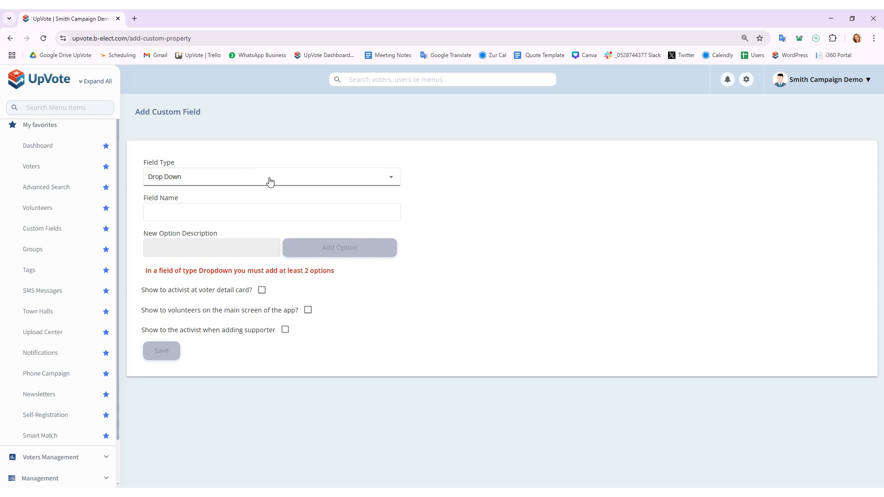
pyautogui.click(229, 214)
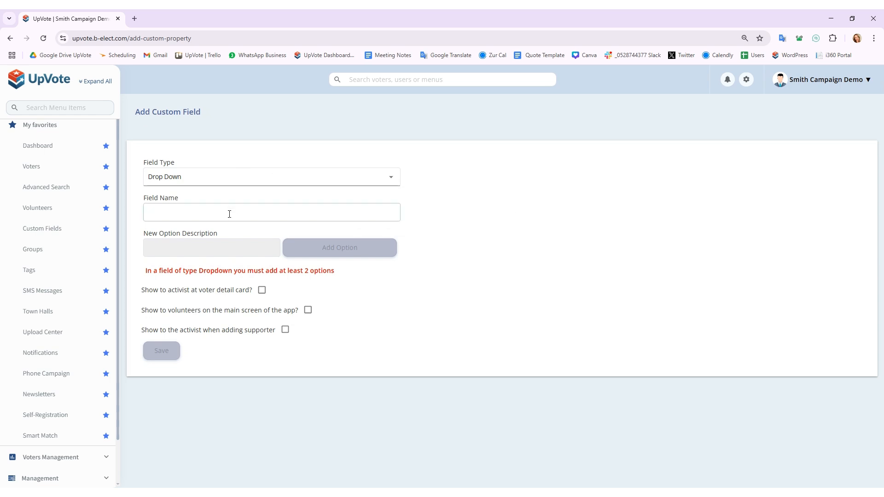
pyautogui.write('Zip Code')
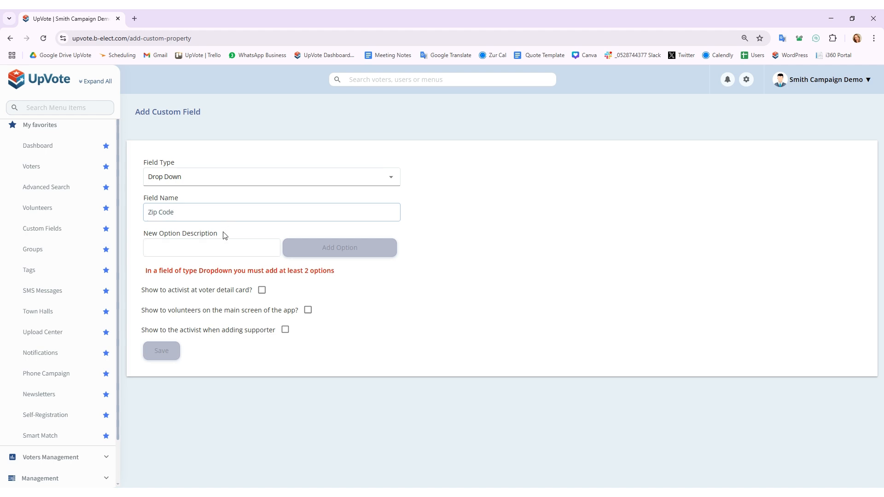
pyautogui.click(221, 248)
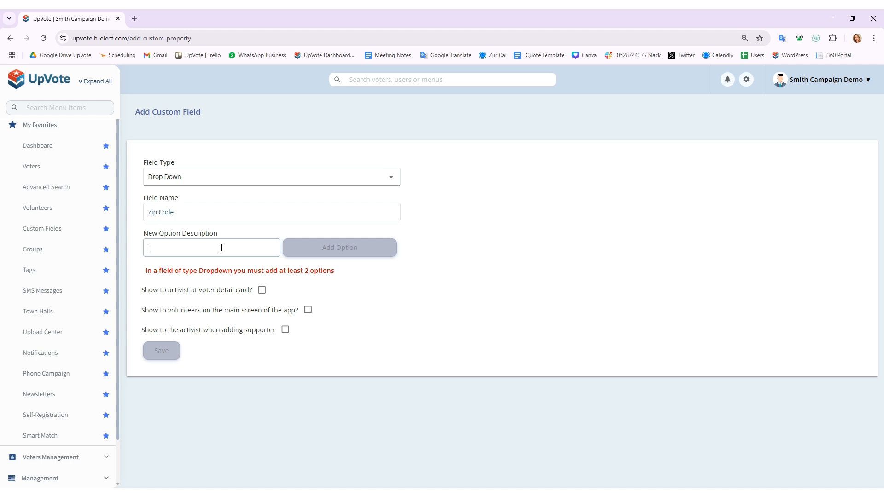
pyautogui.write('1')
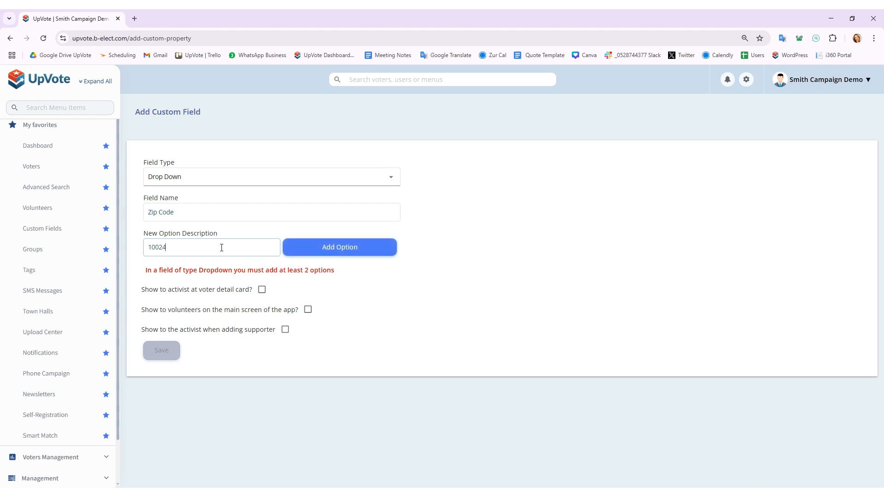
pyautogui.write('0024')
pyautogui.press('Return')
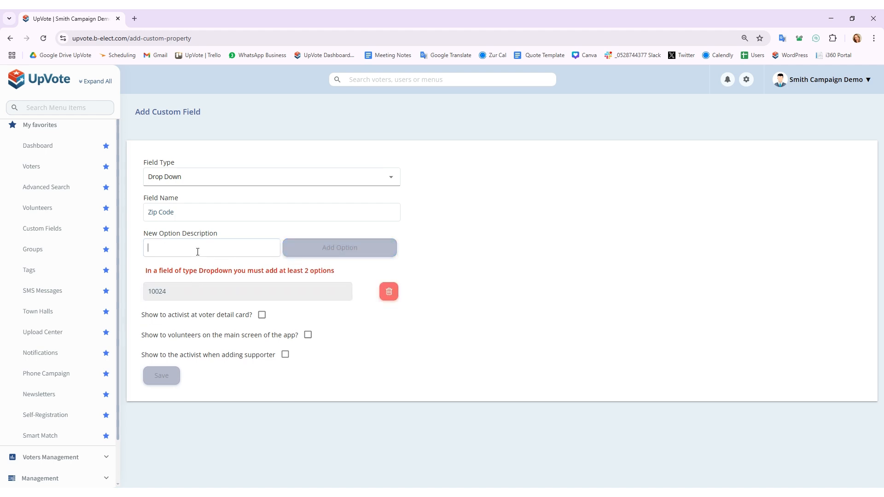
pyautogui.write('10023')
pyautogui.press('Return')
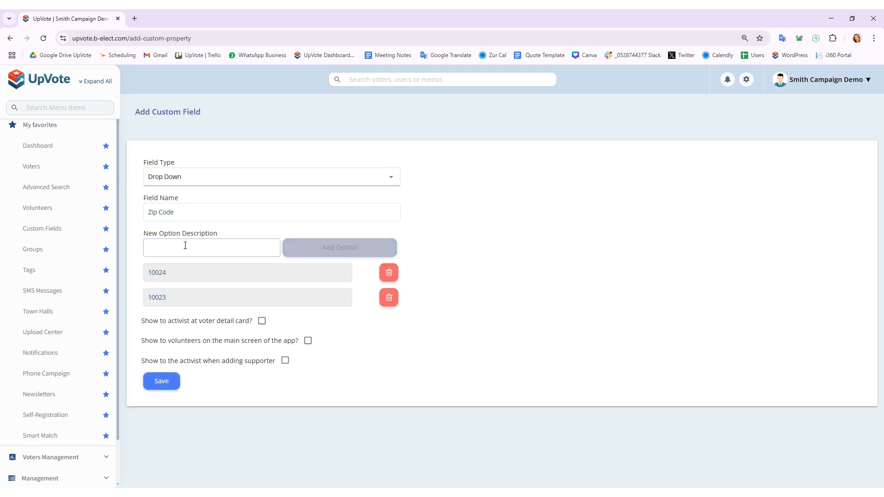
pyautogui.write('10022')
pyautogui.click(328, 255)
# Step: Show the Zip Code field on the voter detail card and save it
pyautogui.click(262, 345)
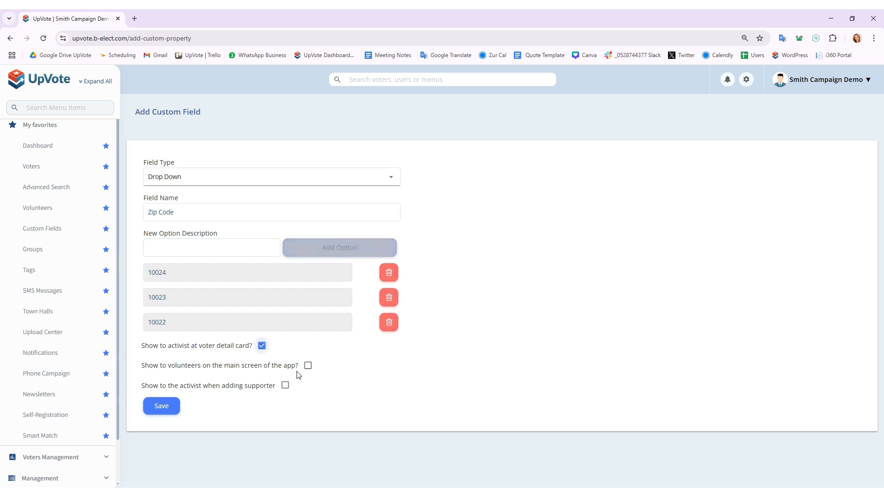
pyautogui.click(162, 410)
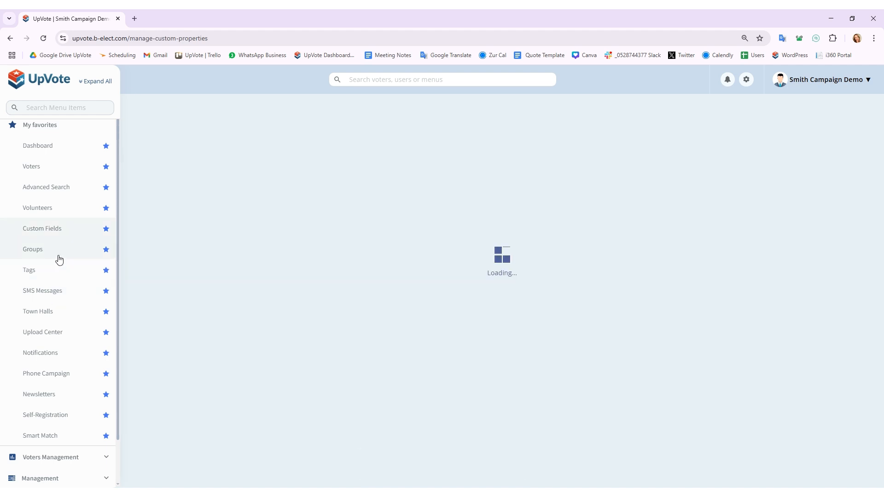
pyautogui.scroll(-5, 203, 329)
# Step: Review the voter groups, then create a new First Time Voters tag
pyautogui.scroll(3, 203, 330)
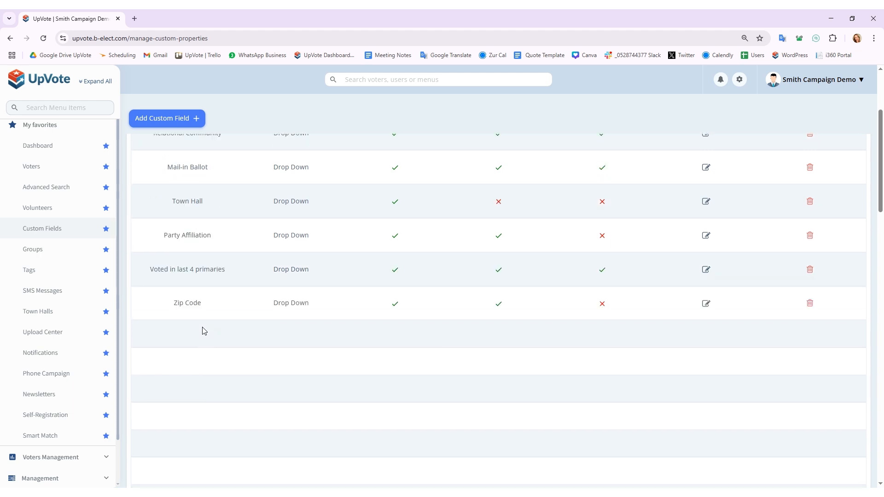
pyautogui.click(52, 256)
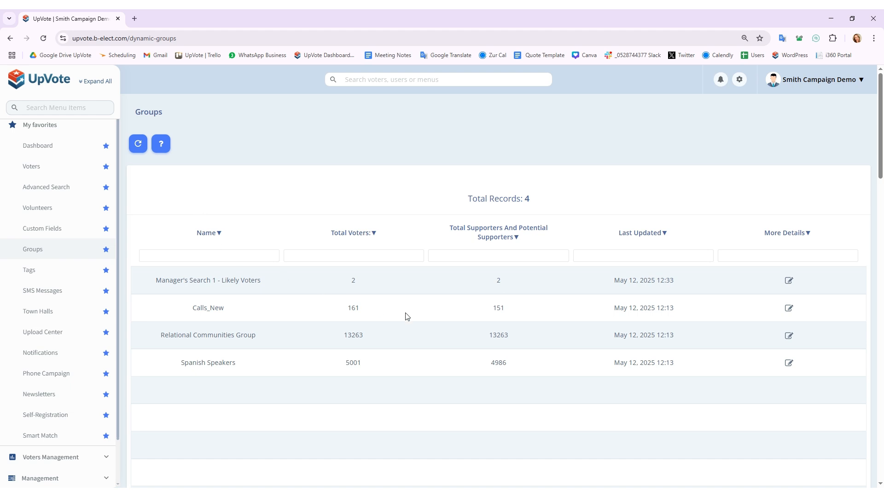
pyautogui.click(55, 276)
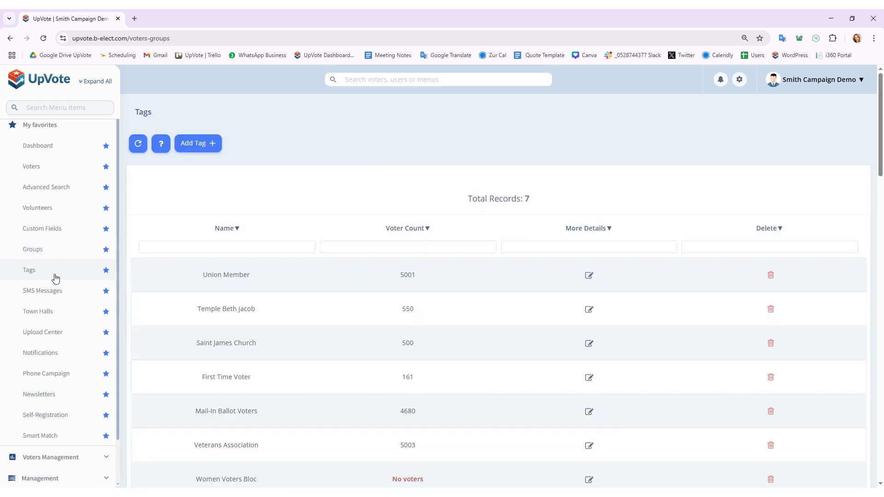
pyautogui.click(194, 144)
pyautogui.click(408, 290)
pyautogui.write('First Time Voter')
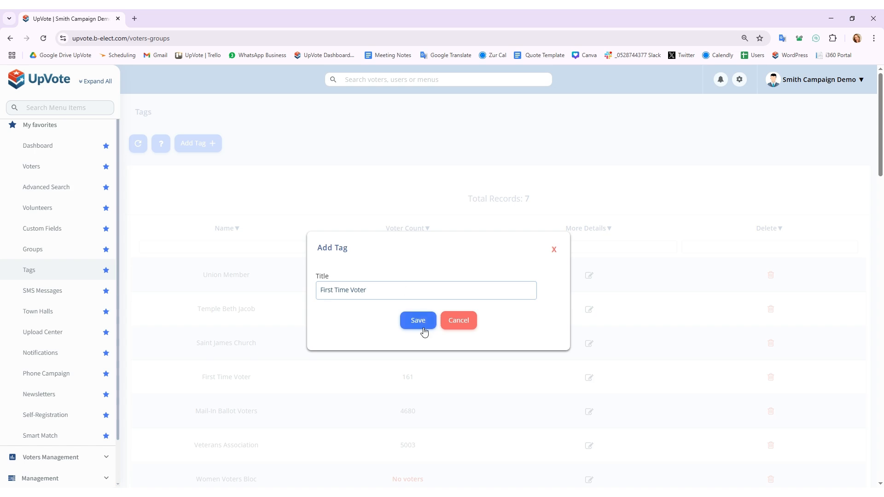
pyautogui.click(423, 328)
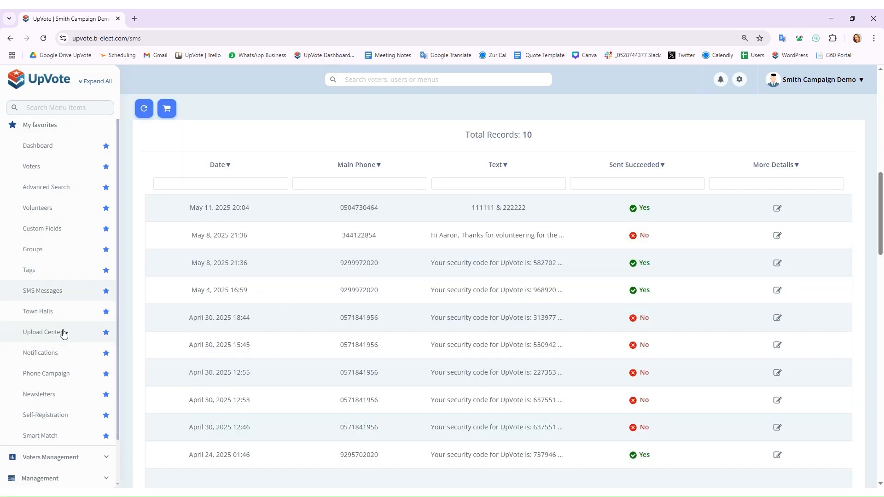
# Step: Start an Excel/CSV upload that assigns the Temple Beth Jacob tag to voters matched by ID
pyautogui.click(50, 333)
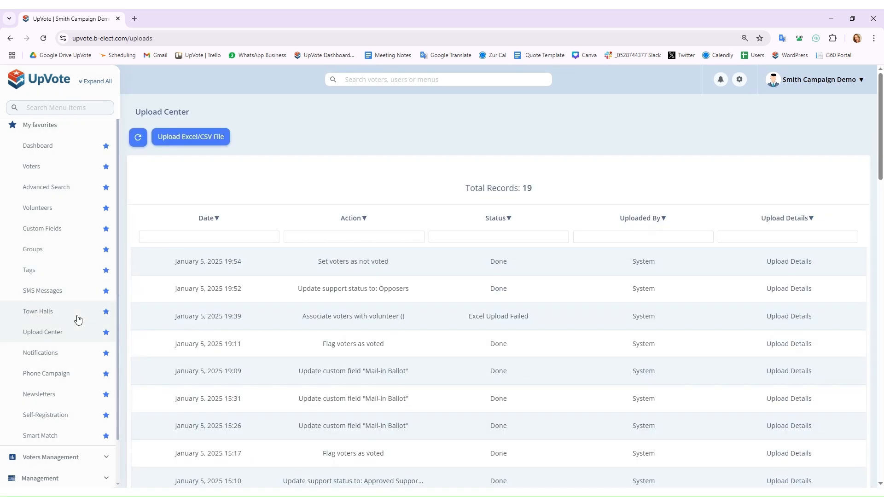
pyautogui.click(184, 137)
pyautogui.click(272, 204)
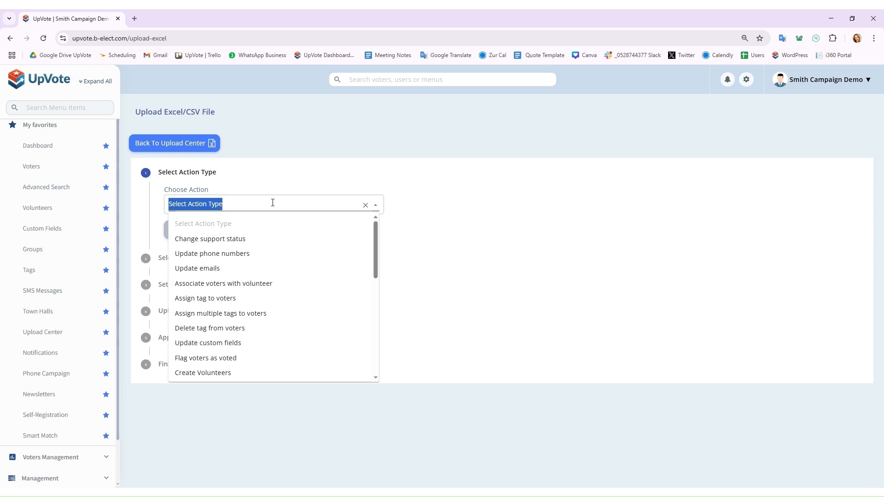
pyautogui.click(255, 298)
pyautogui.click(225, 228)
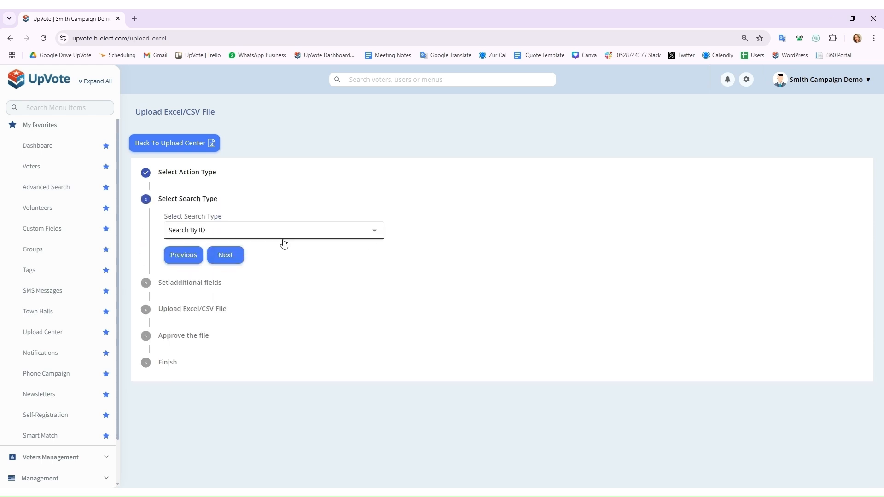
pyautogui.click(260, 237)
pyautogui.click(259, 234)
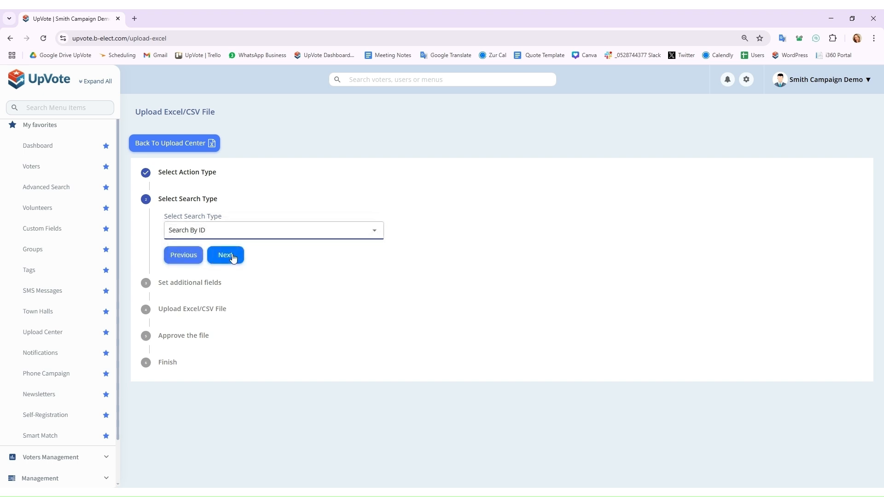
pyautogui.click(226, 254)
pyautogui.click(255, 257)
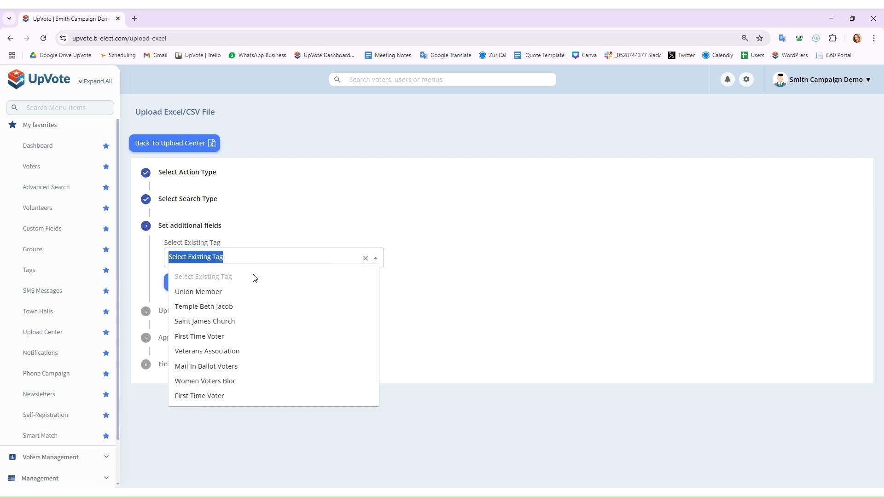
pyautogui.click(252, 306)
pyautogui.click(229, 283)
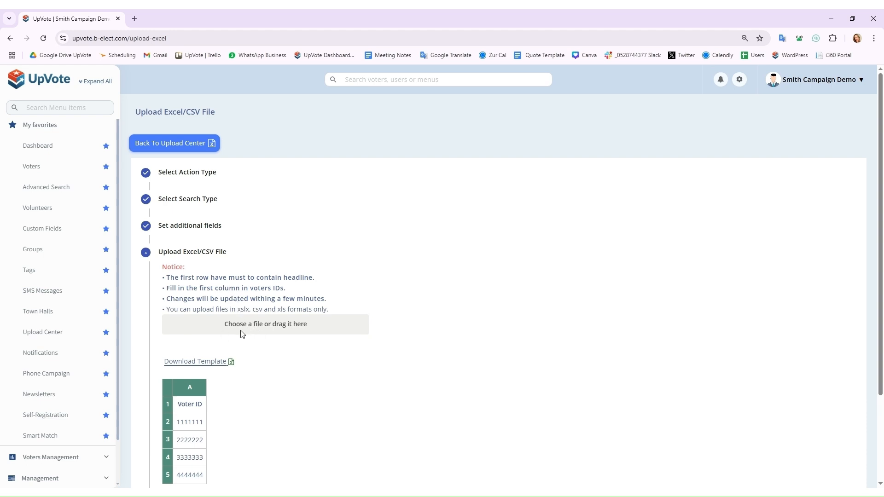
# Step: Download the voter ID template and submit excel-example (8).xlsx, which is reported empty
pyautogui.scroll(-3, 233, 340)
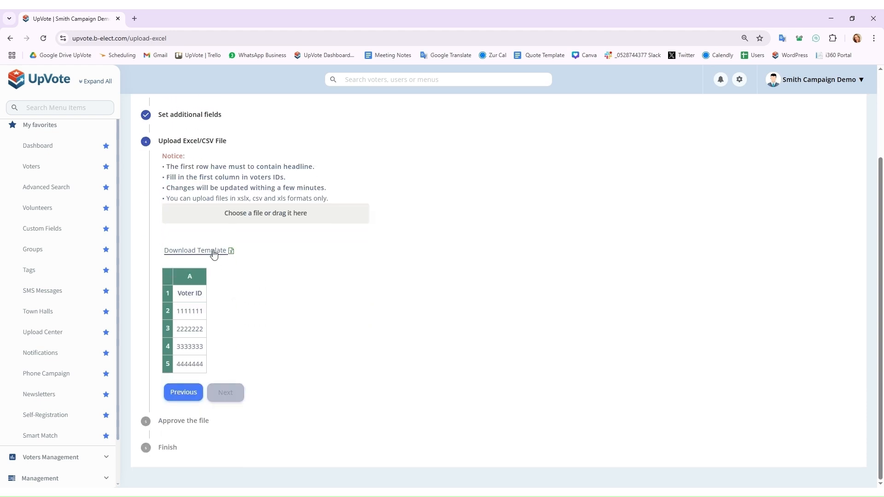
pyautogui.click(208, 253)
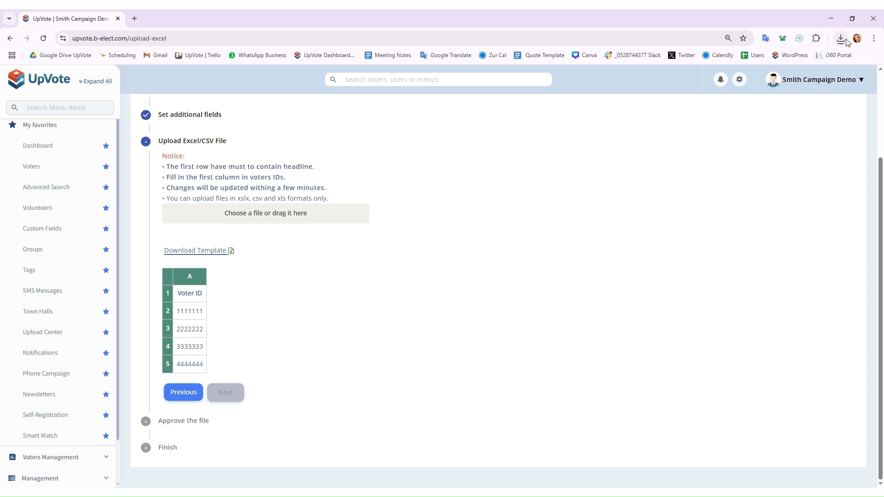
pyautogui.moveTo(750, 85); pyautogui.dragTo(290, 213)
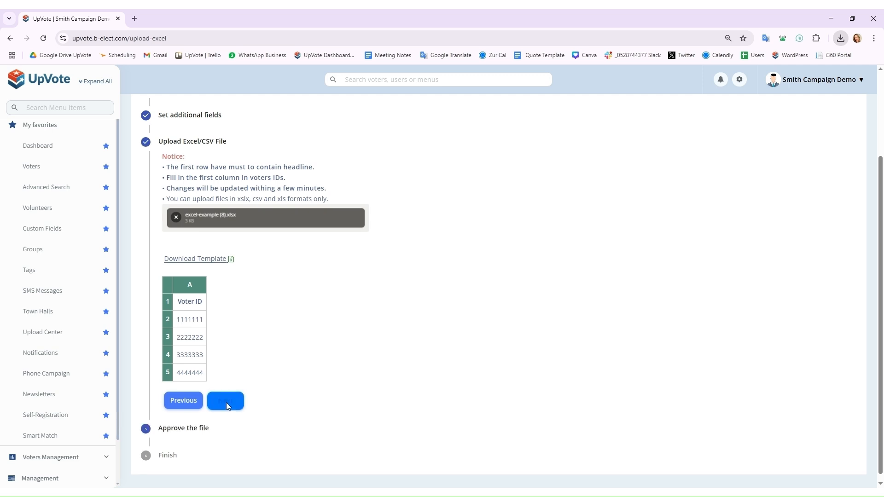
pyautogui.click(225, 400)
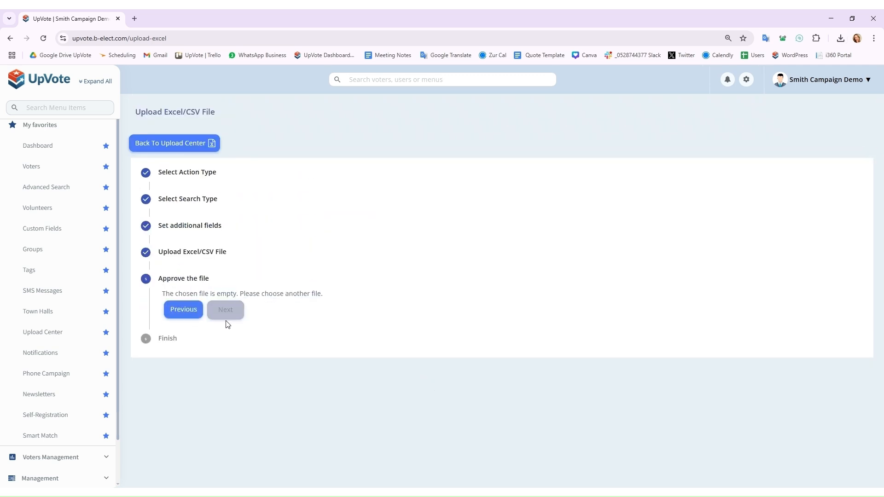
pyautogui.click(65, 208)
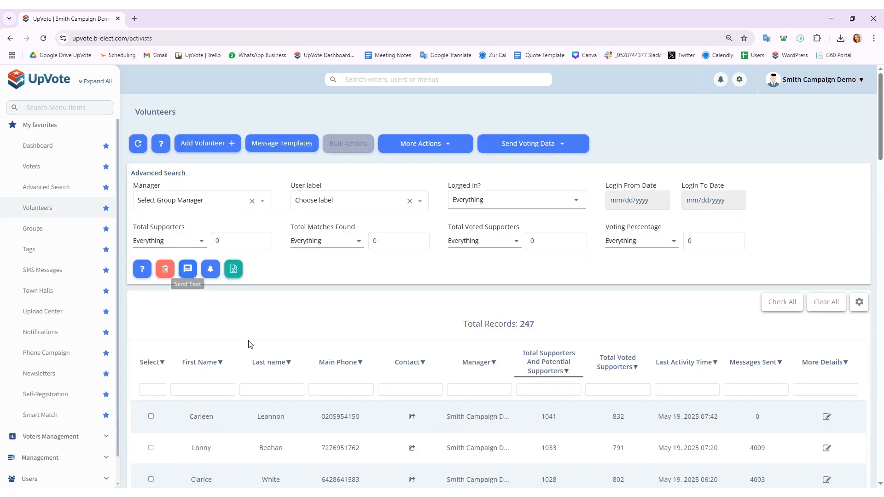
# Step: Make the third volunteer a manager connected to First Time Voters, then choose Temple Beth Jacob as SMS recipient tag
pyautogui.scroll(-3, 318, 407)
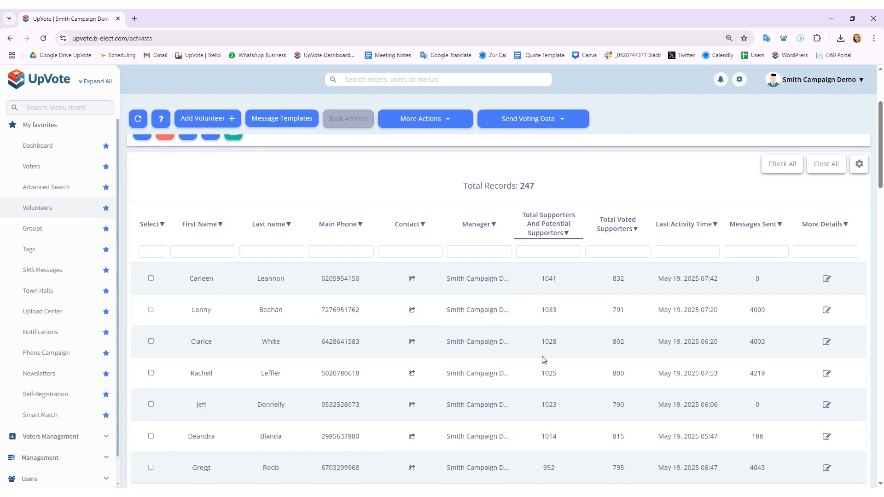
pyautogui.click(827, 341)
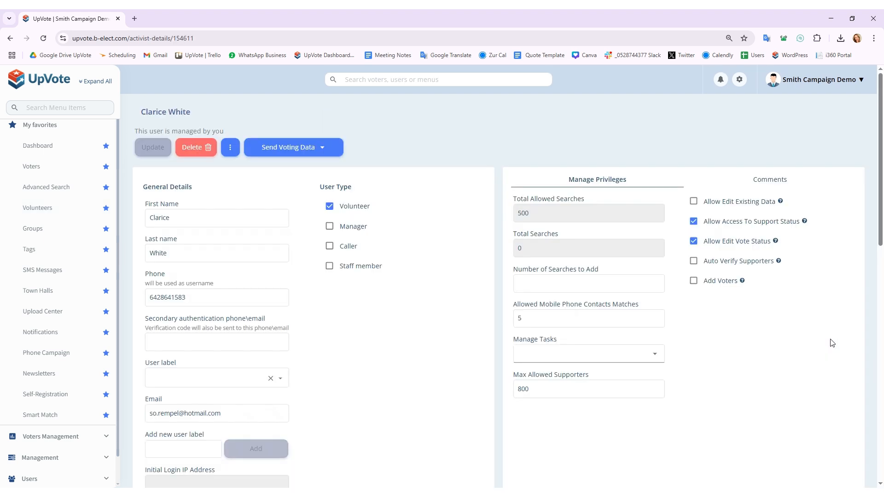
pyautogui.click(329, 228)
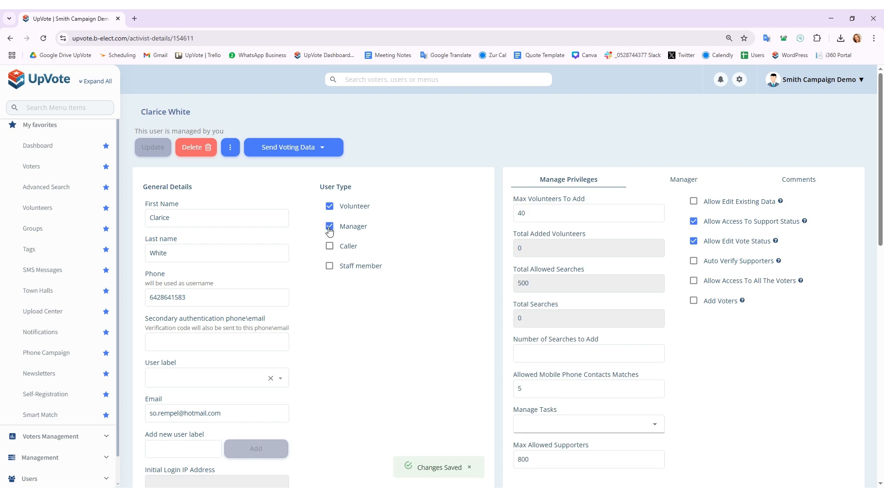
pyautogui.click(686, 180)
pyautogui.click(584, 248)
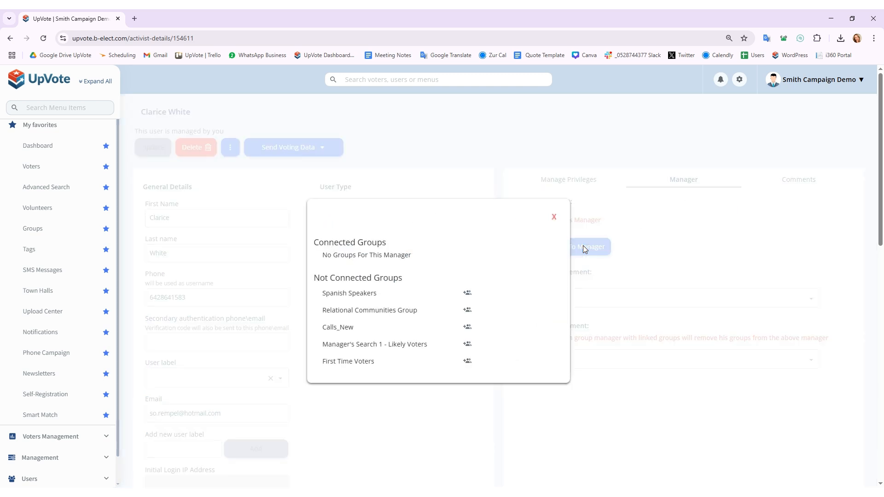
pyautogui.click(467, 362)
pyautogui.click(554, 223)
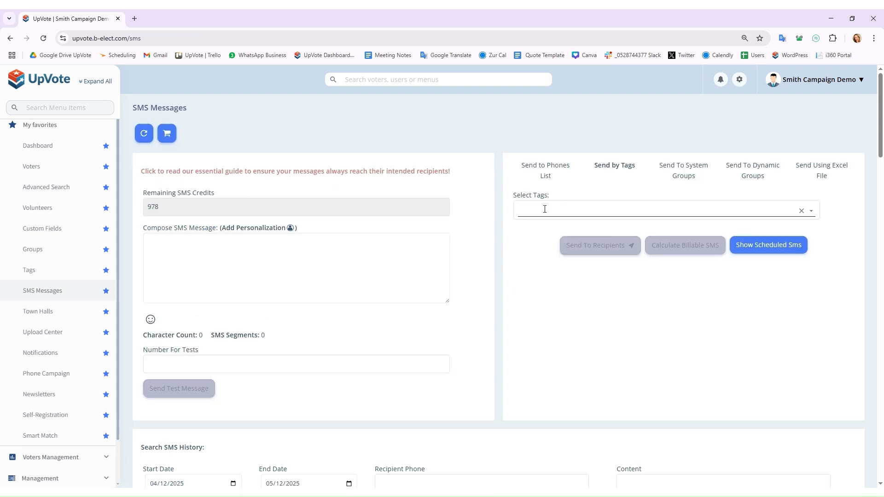
pyautogui.click(547, 210)
# Step: Pick Temple Beth Jacob as recipients and write the personalized GOTV reminder starting 'Hi {'
pyautogui.click(572, 262)
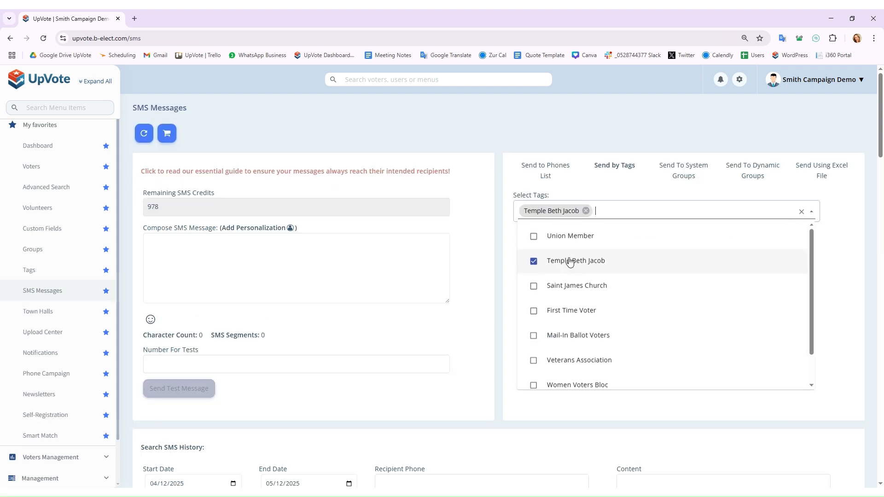
pyautogui.click(477, 241)
pyautogui.click(235, 276)
pyautogui.write('Hi {')
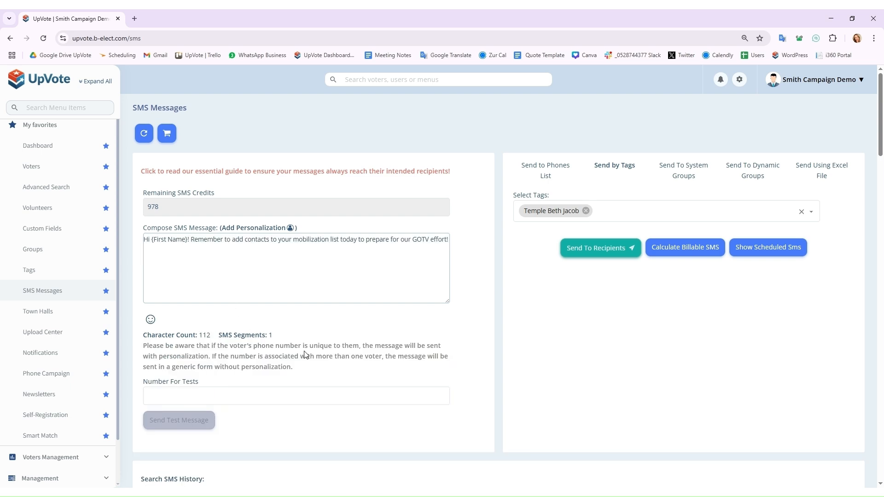
# Step: Calculate the billable SMS count (2759) and scroll down to the SMS history
pyautogui.click(682, 251)
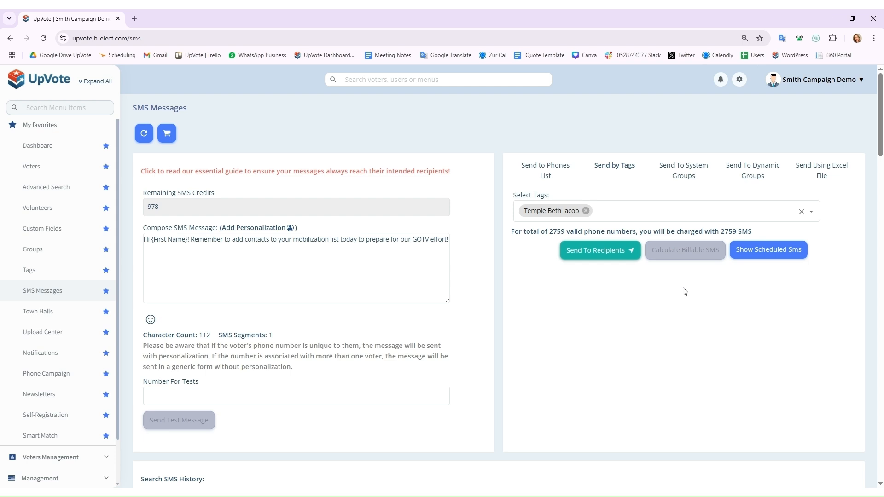
pyautogui.scroll(-7, 684, 291)
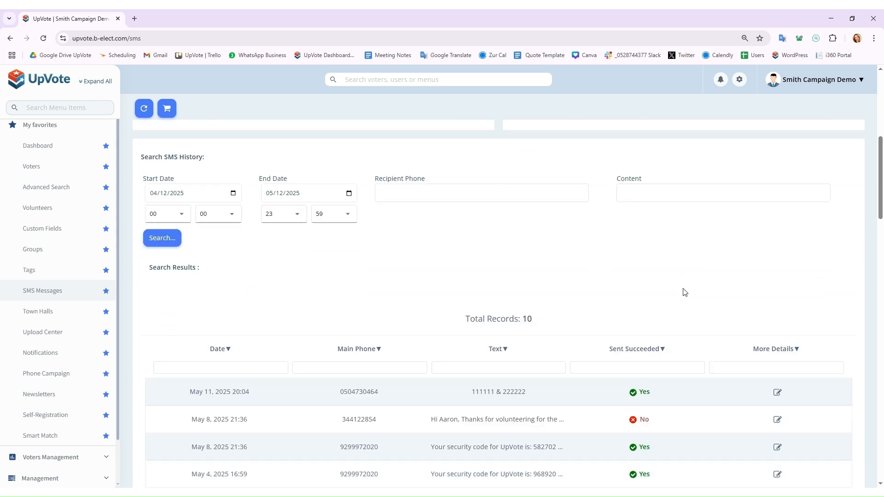
pyautogui.scroll(-4, 684, 289)
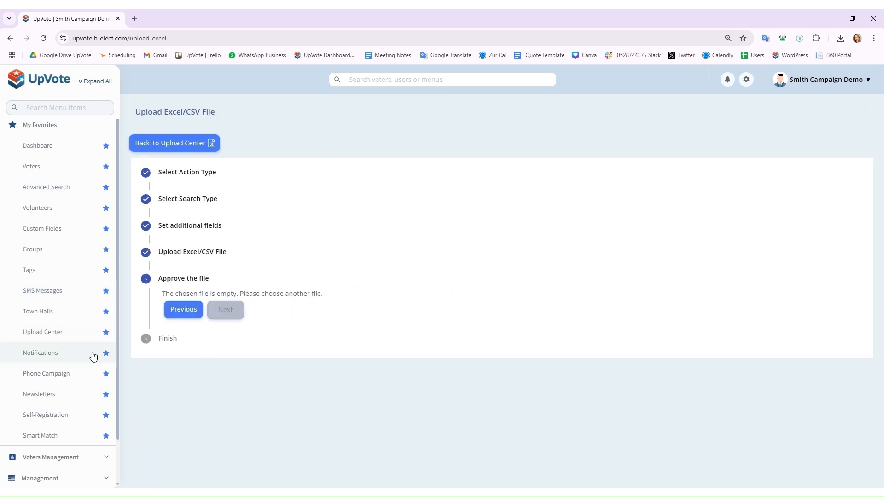
# Step: Send managers 'Managers Get Ready!' saying today is the big day to motivate volunteers
pyautogui.click(70, 354)
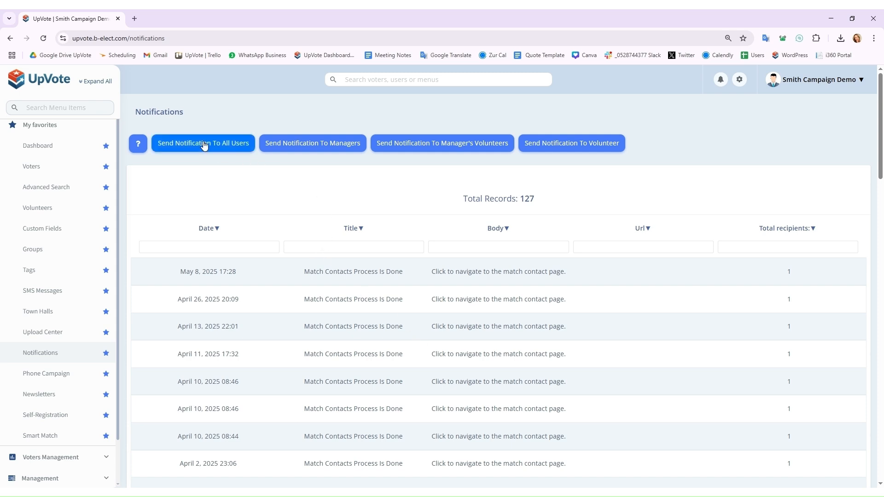
pyautogui.click(326, 148)
pyautogui.click(339, 239)
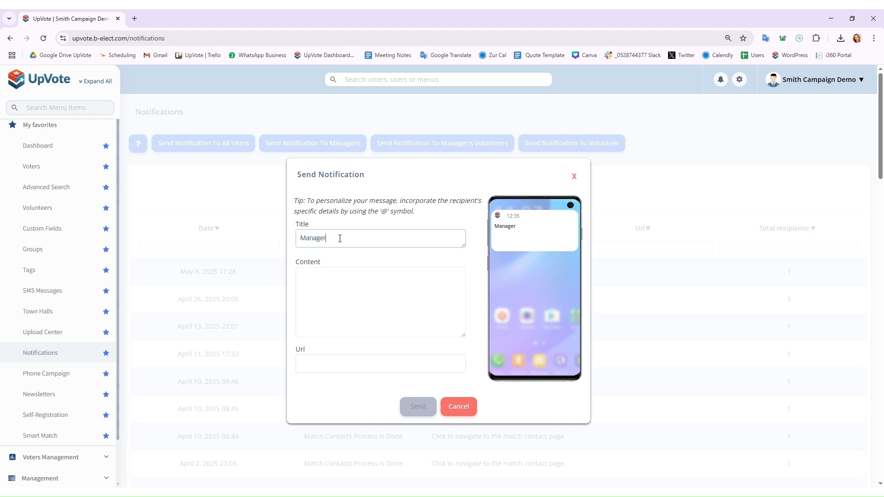
pyautogui.write('Managers Get Ready!')
pyautogui.press('Tab')
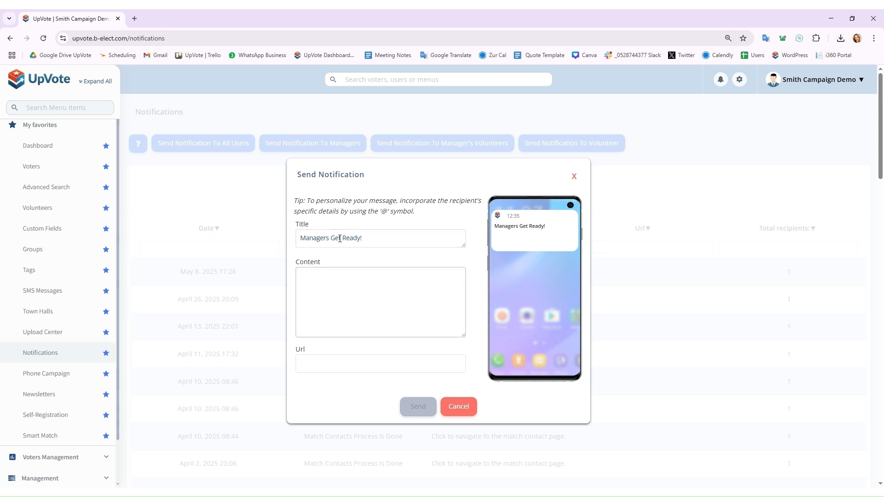
pyautogui.write('TOday =')
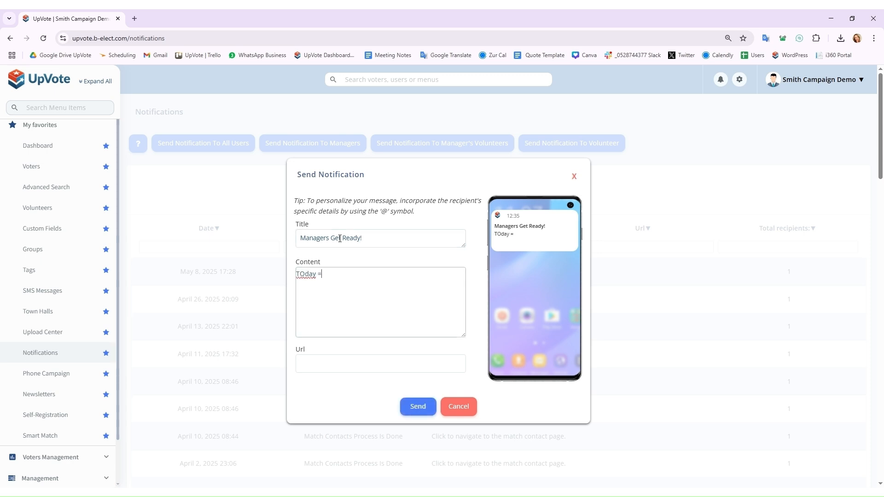
pyautogui.press('BackSpace')
pyautogui.press('BackSpace')
pyautogui.press('BackSpace')
pyautogui.write('oday is the big day, time to')
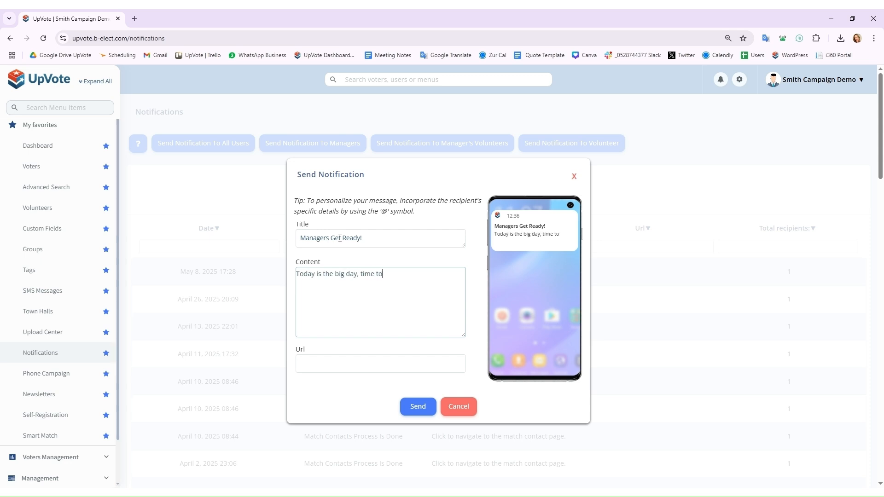
pyautogui.write(' motivate our volunteers')
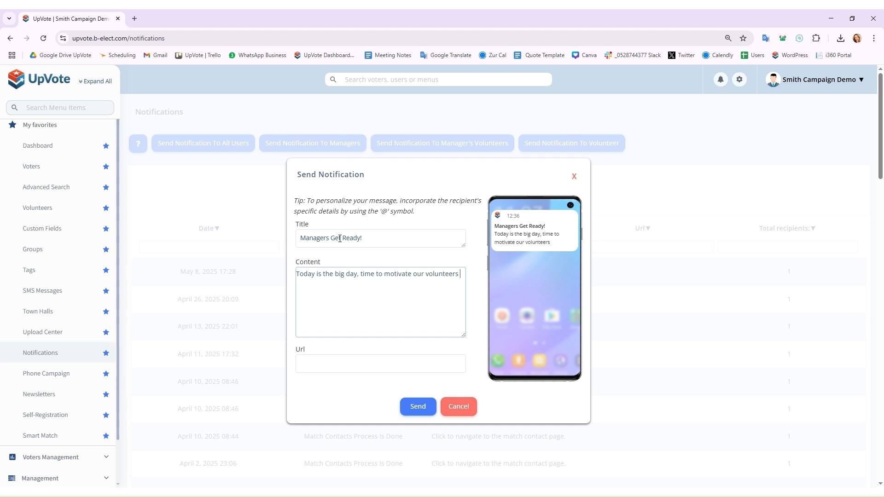
pyautogui.write(' to get voters to the polls!')
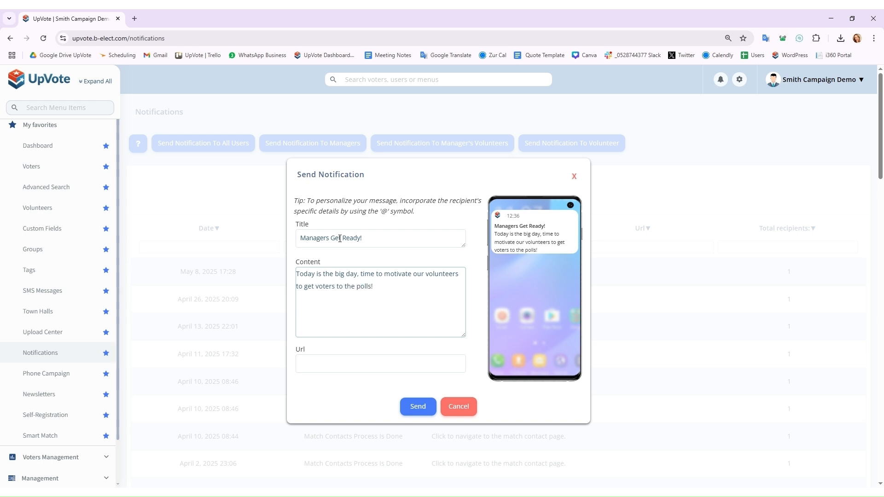
pyautogui.click(419, 407)
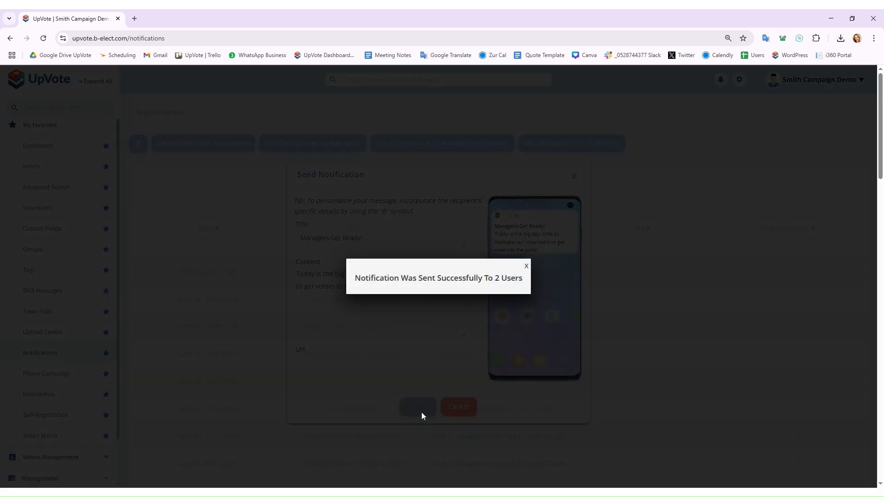
pyautogui.click(526, 266)
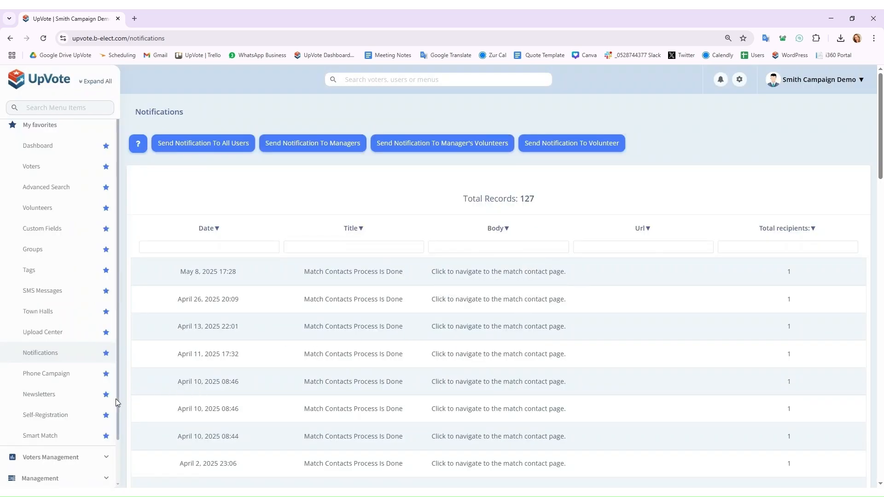
# Step: Toggle auto-approval of self-registered users and append '!' to the registration page title
pyautogui.click(65, 422)
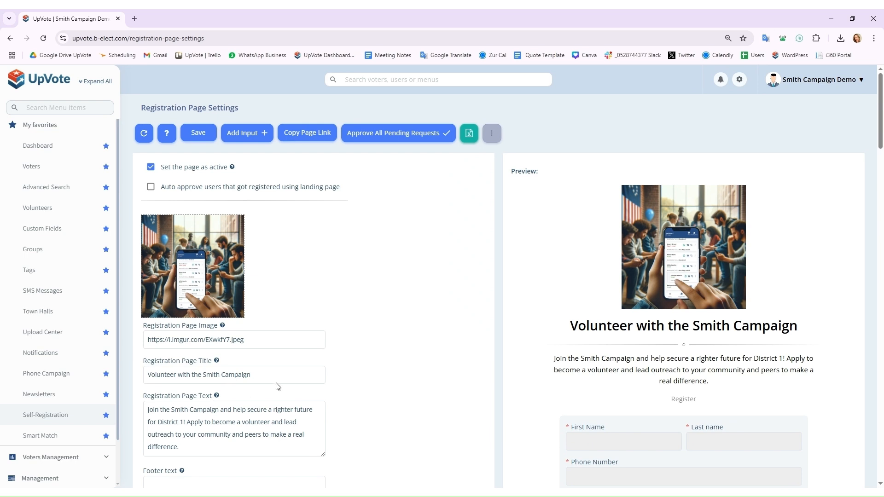
pyautogui.click(151, 187)
pyautogui.scroll(-2, 535, 303)
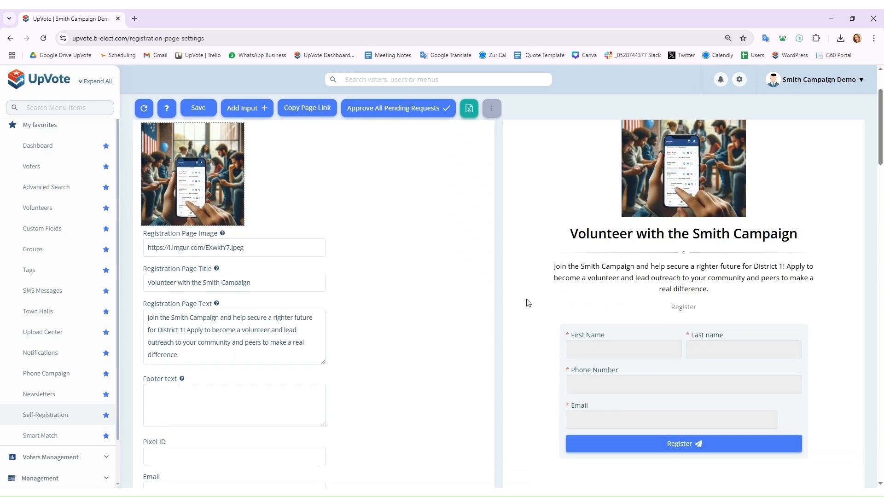
pyautogui.click(286, 286)
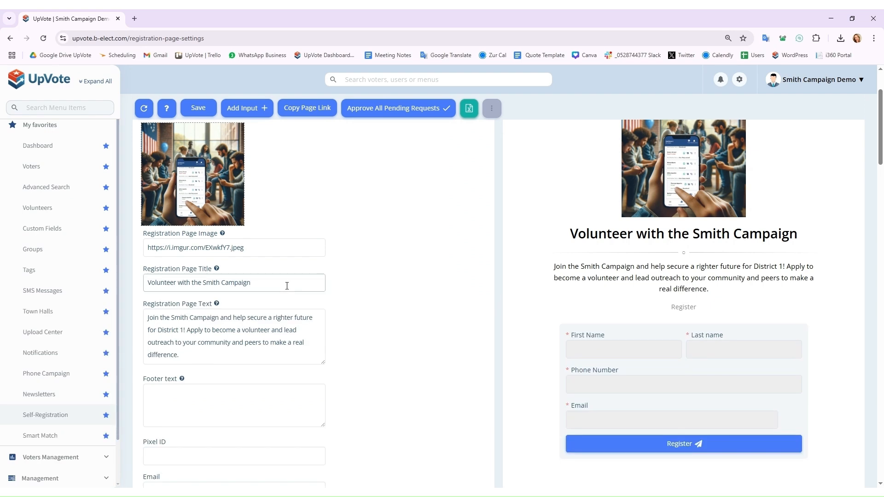
pyautogui.write('!')
# Step: Add a Zip Code field of type Checkbox to the registration form
pyautogui.scroll(-3, 360, 309)
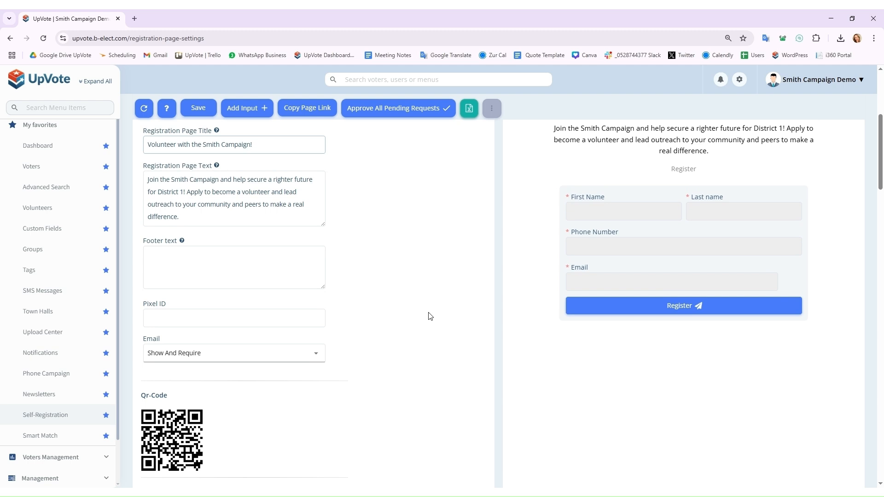
pyautogui.click(254, 109)
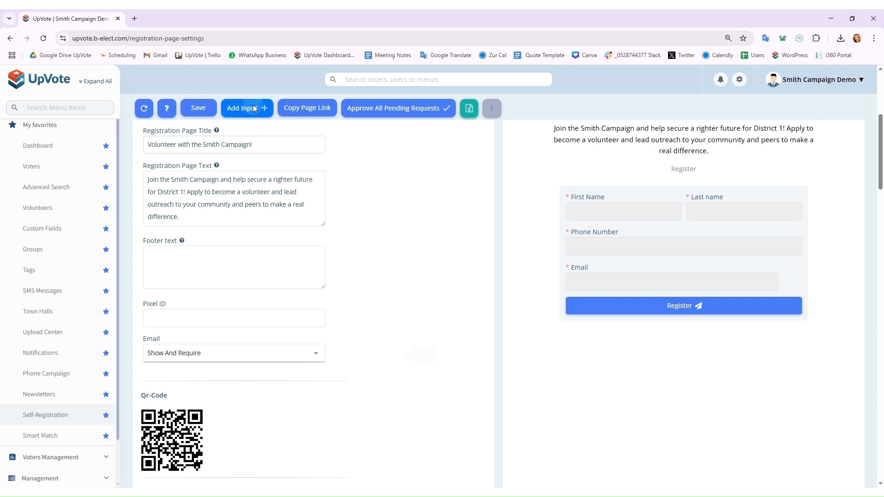
pyautogui.click(334, 267)
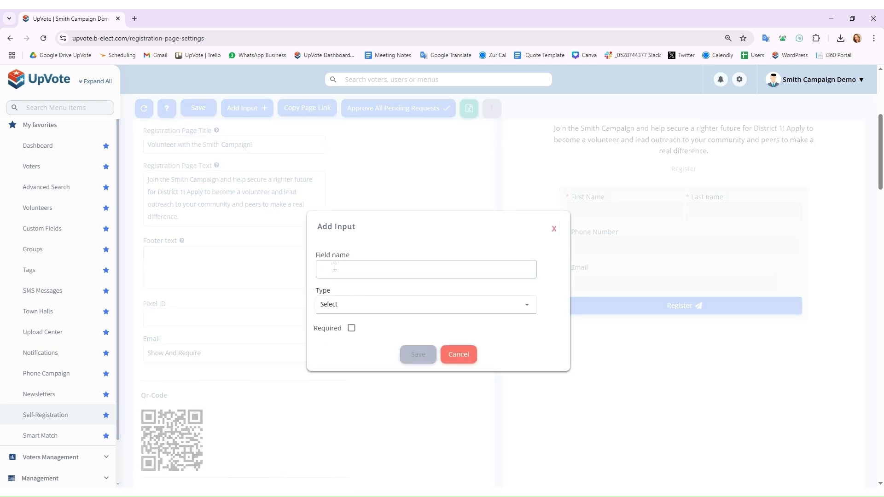
pyautogui.click(341, 307)
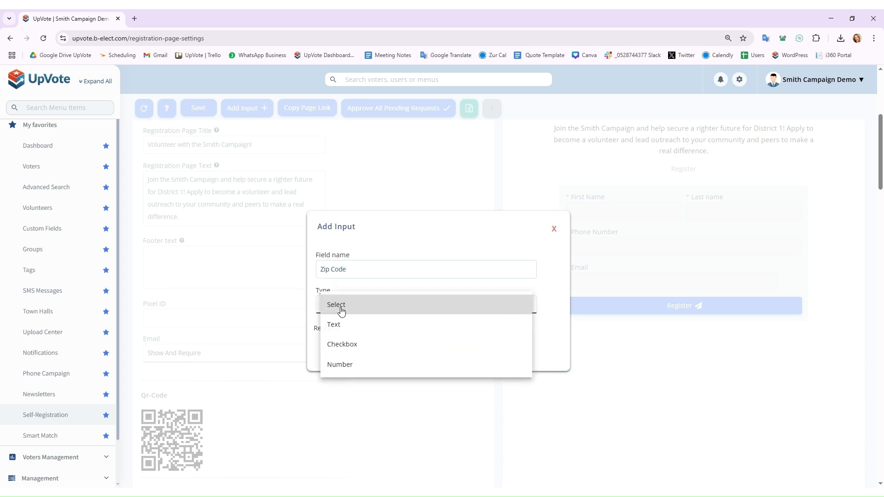
pyautogui.click(370, 346)
pyautogui.click(352, 318)
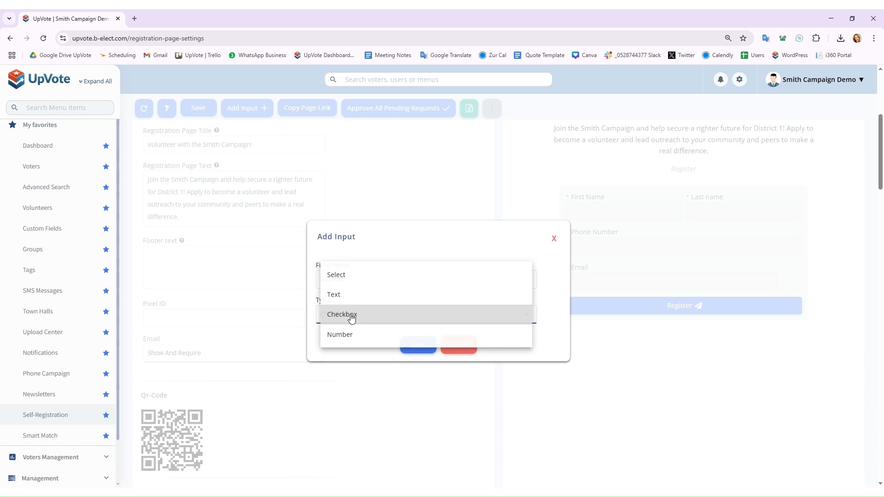
pyautogui.click(366, 325)
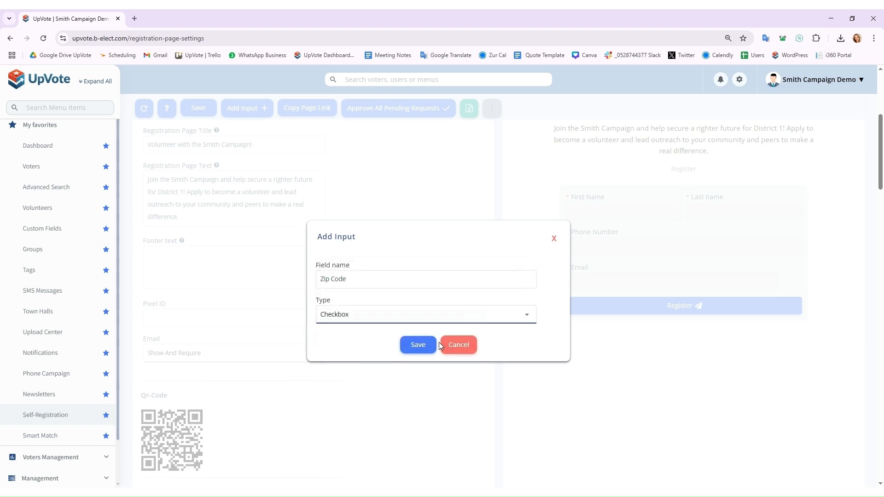
pyautogui.click(409, 346)
# Step: Remove the Zip Code field again and set the Email field to Show, not required
pyautogui.scroll(-2, 417, 347)
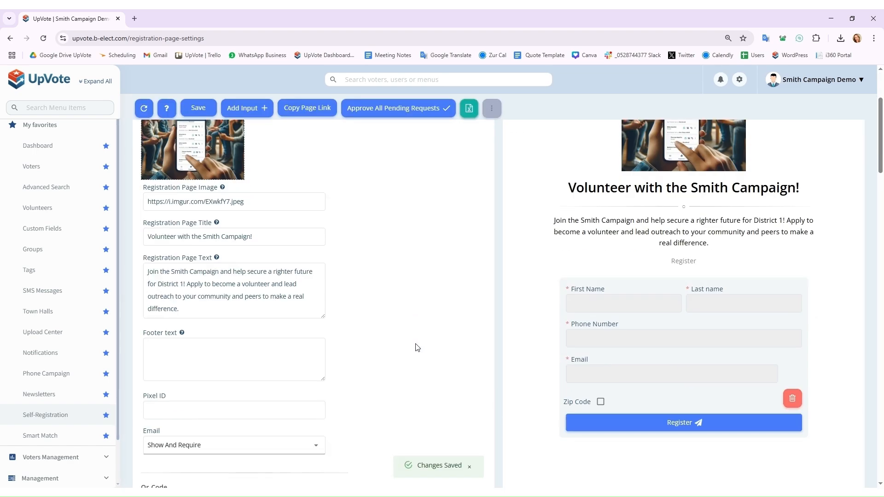
pyautogui.click(792, 399)
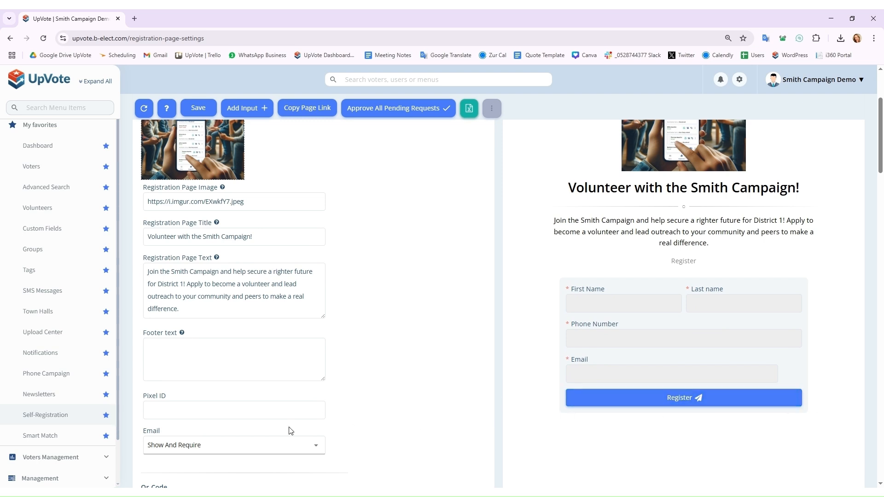
pyautogui.scroll(-2, 291, 431)
pyautogui.click(207, 357)
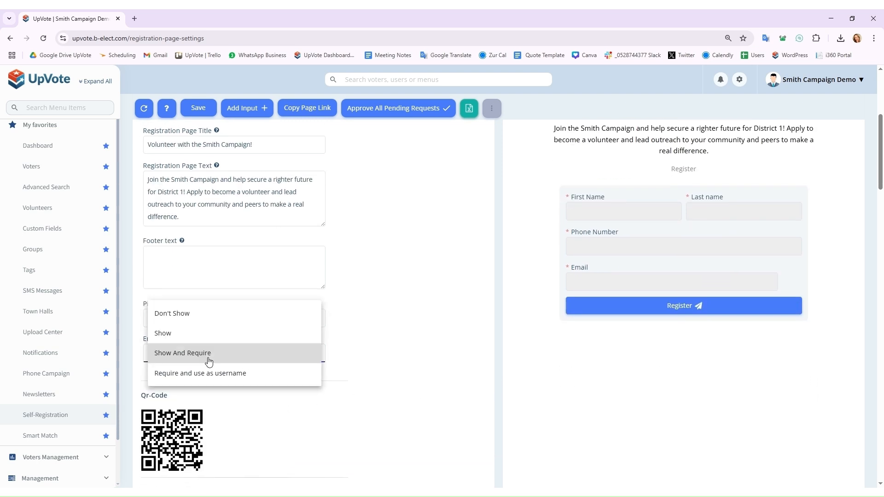
pyautogui.click(198, 332)
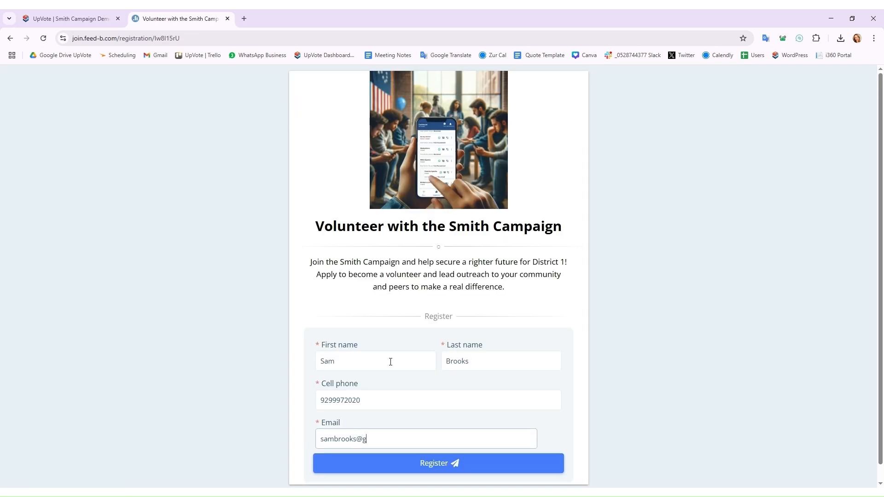
# Step: Submit the test volunteer registration and reload the registration settings to see it
pyautogui.scroll(-1, 390, 362)
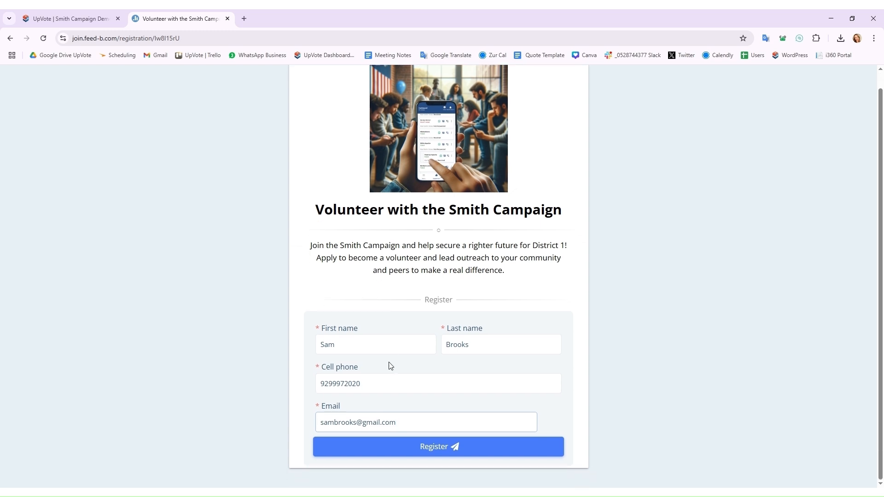
pyautogui.click(446, 450)
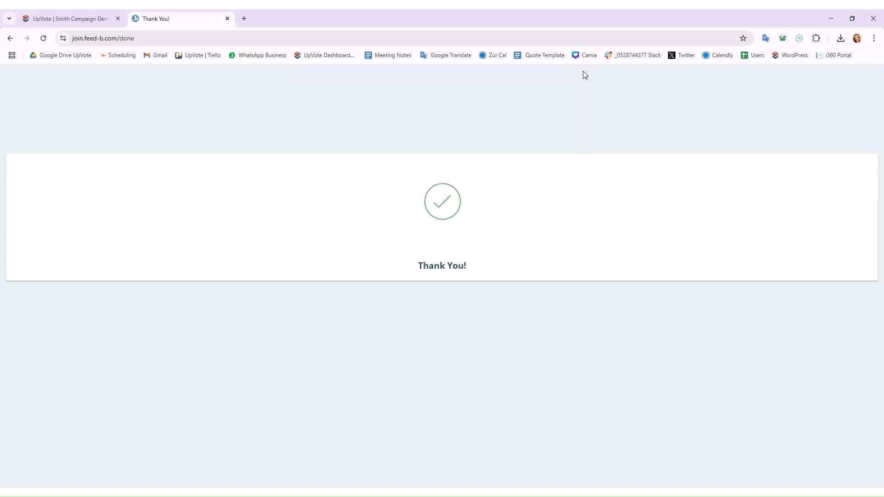
pyautogui.click(59, 20)
pyautogui.scroll(-10, 559, 204)
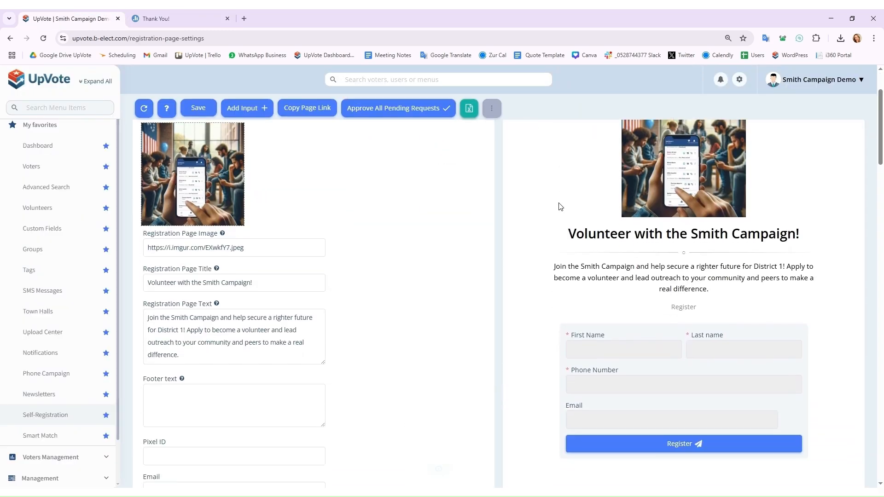
pyautogui.scroll(-3, 560, 207)
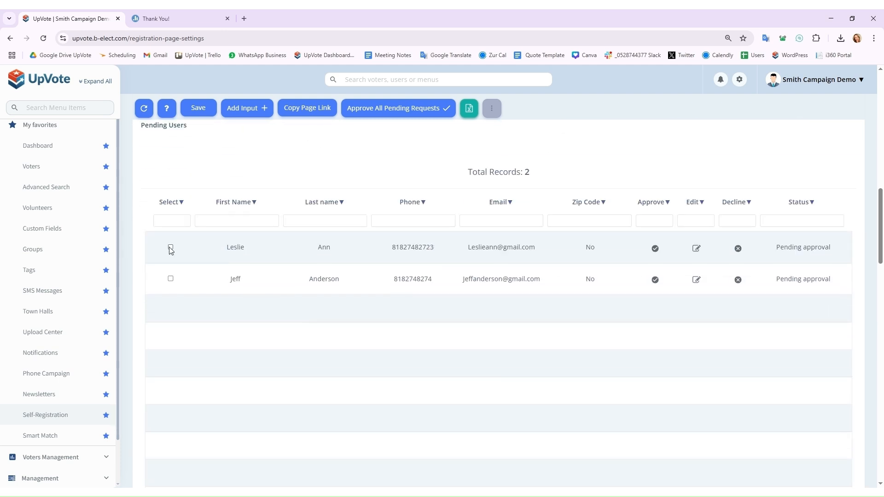
pyautogui.click(144, 107)
# Step: Select the first pending registration and review its bulk action options
pyautogui.scroll(-1, 340, 317)
pyautogui.scroll(-12, 341, 317)
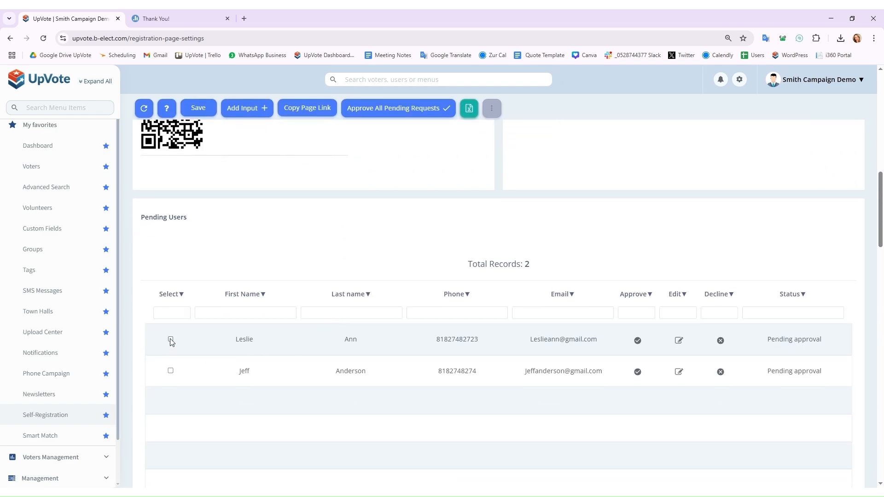
pyautogui.click(171, 340)
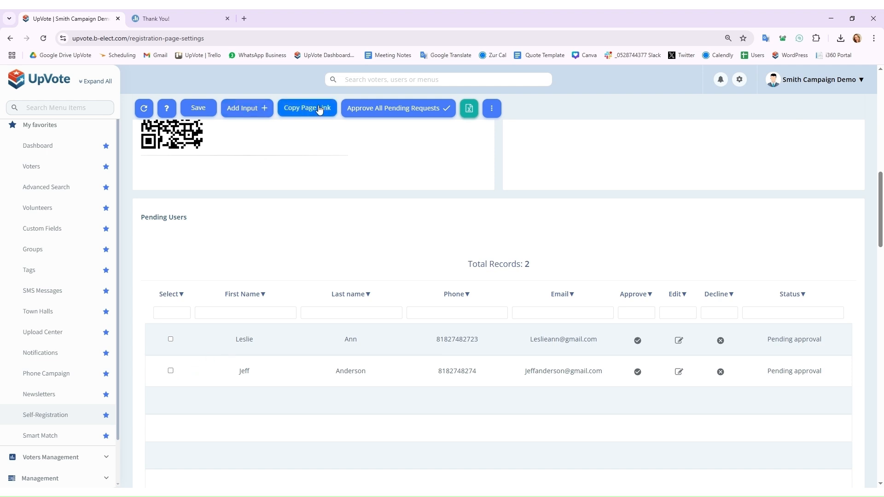
pyautogui.click(493, 115)
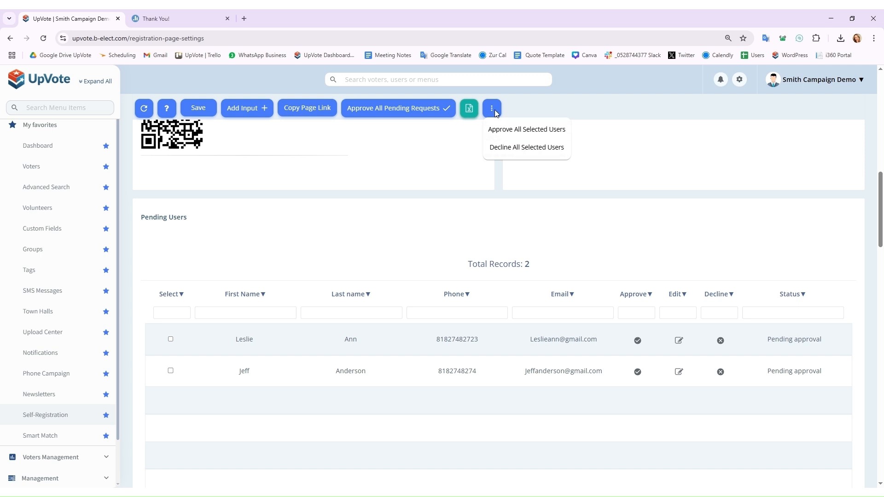
pyautogui.click(497, 112)
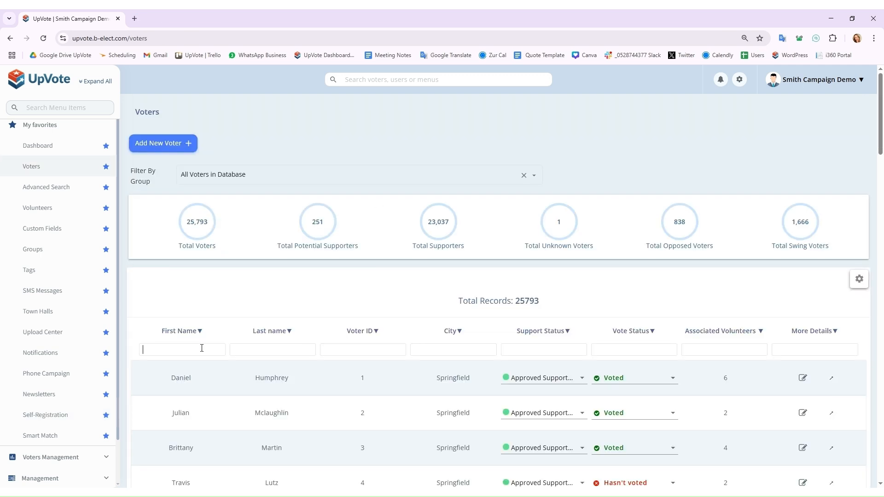
# Step: Filter the voter list by first name and open the first matching voter's details
pyautogui.click(201, 348)
pyautogui.write('josh')
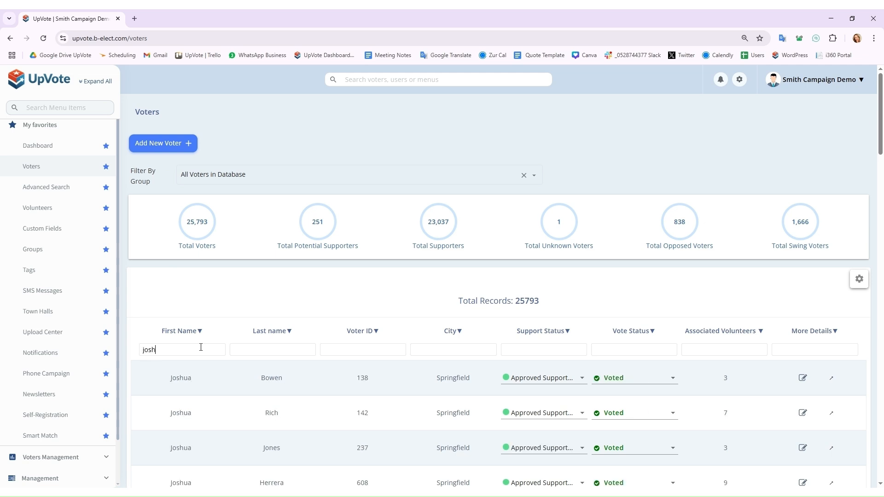
pyautogui.scroll(-1, 198, 352)
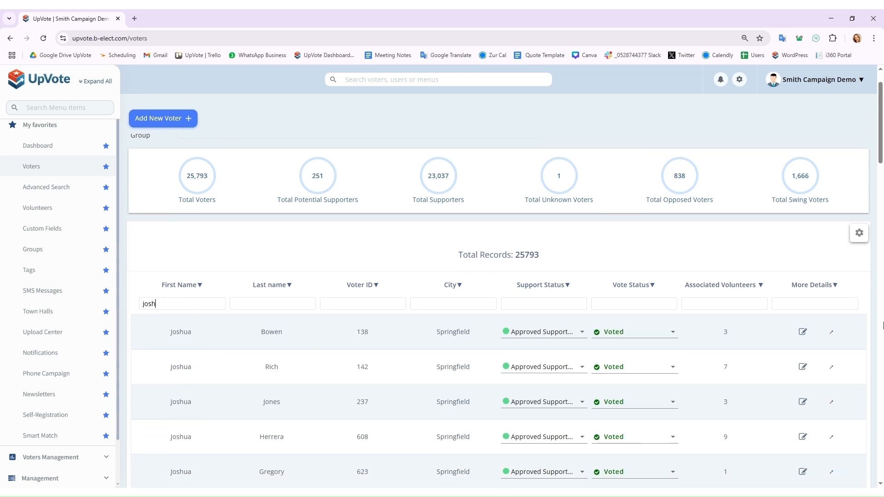
pyautogui.click(803, 332)
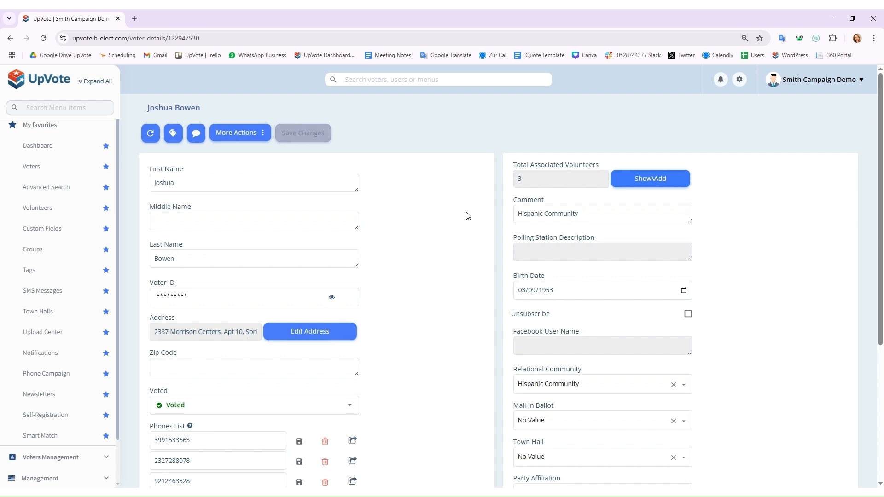
# Step: Tag the voter as Union Member and show the volunteers linked to them
pyautogui.scroll(-2, 466, 216)
pyautogui.scroll(2, 466, 216)
pyautogui.click(173, 134)
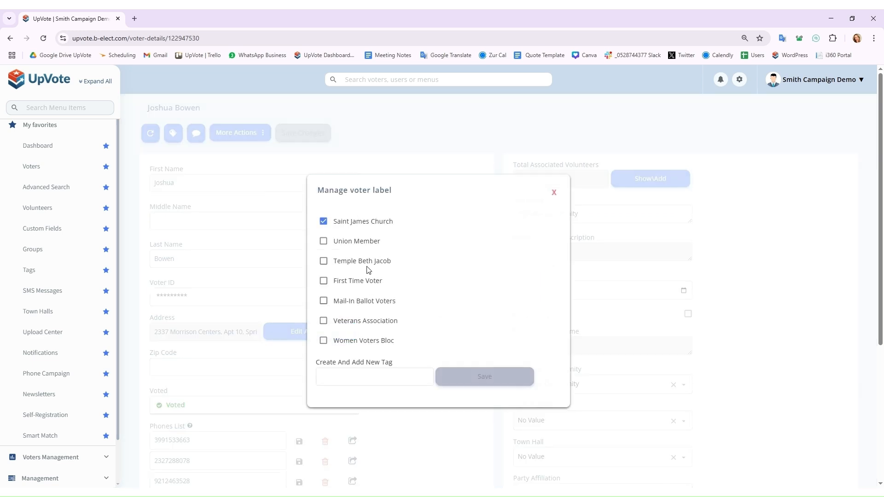
pyautogui.click(323, 241)
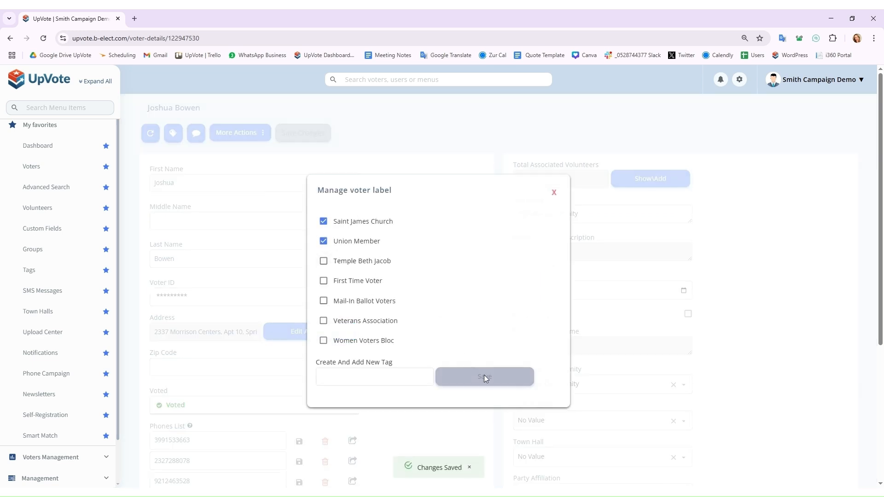
pyautogui.click(554, 192)
pyautogui.click(657, 184)
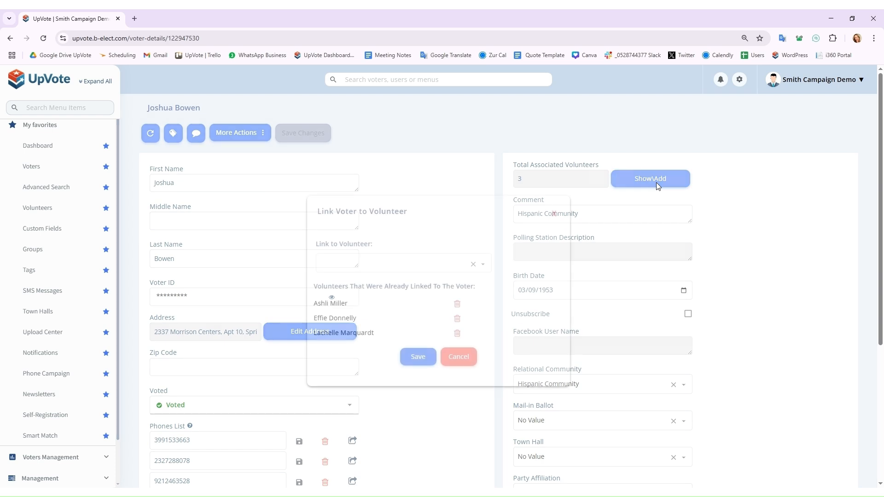